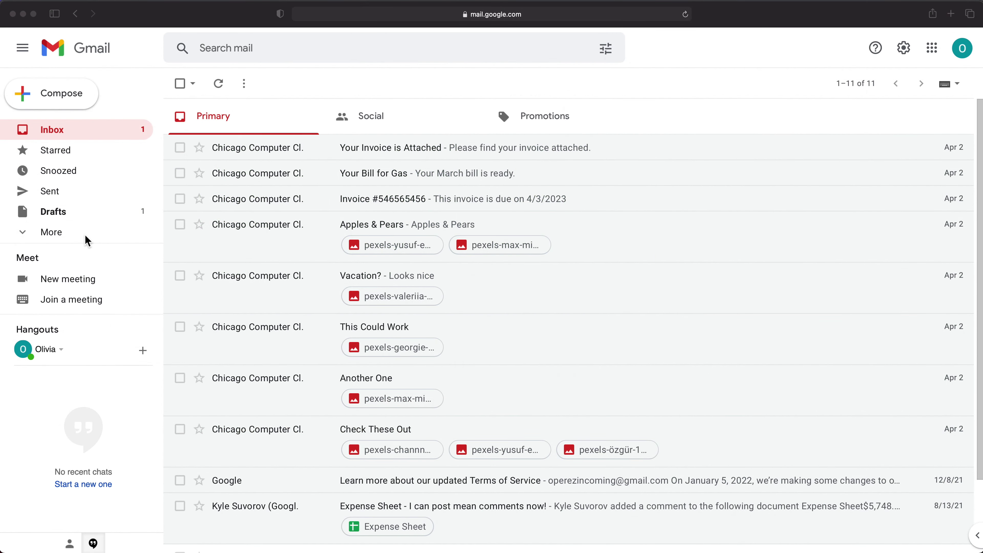
# Create a new top-level mail label named Invoices.
pyautogui.click(62, 240)
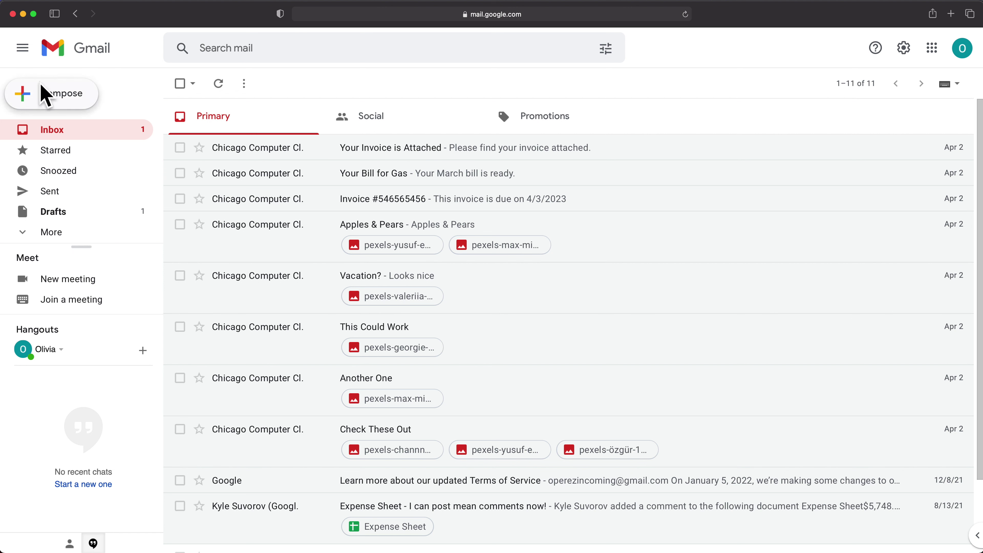
pyautogui.click(65, 238)
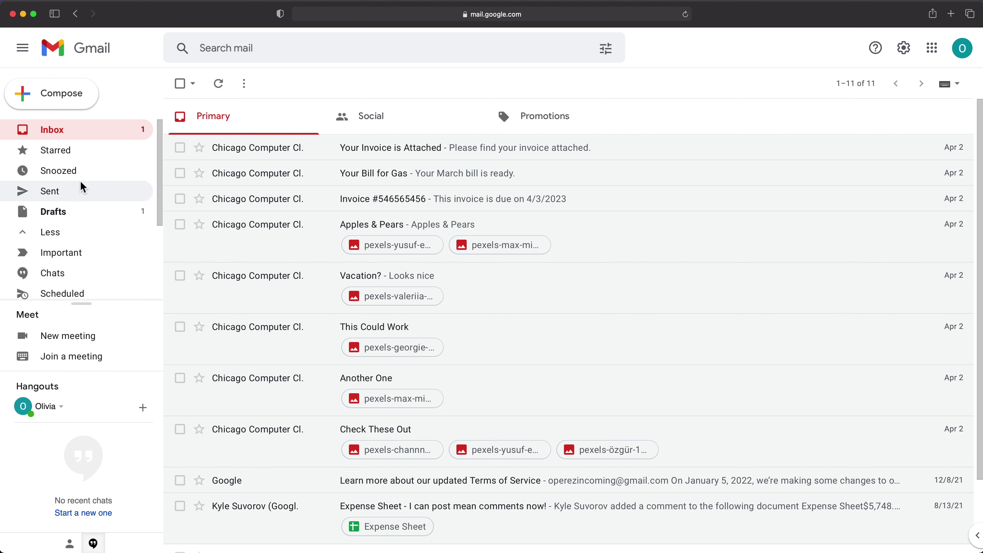
pyautogui.scroll(-3, 108, 265)
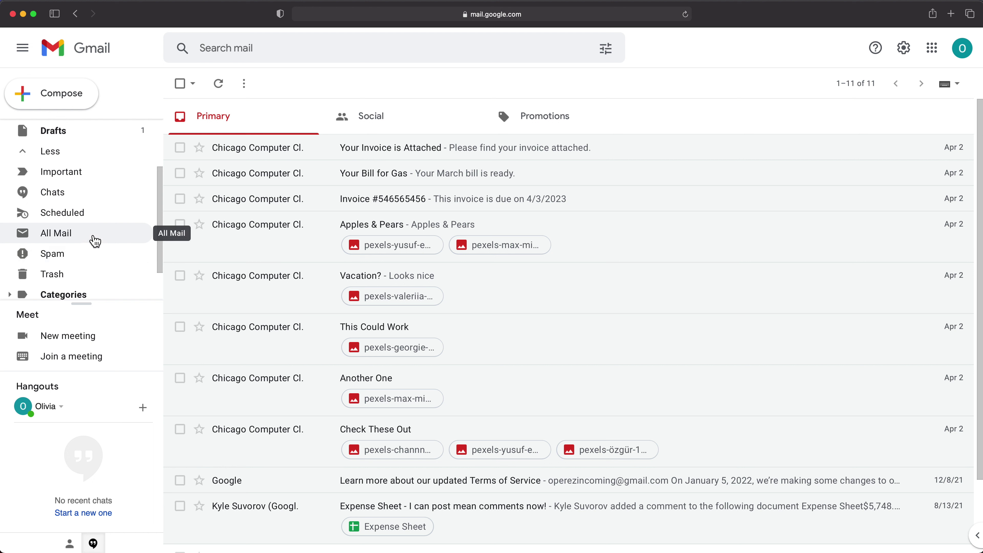
pyautogui.scroll(-2, 97, 244)
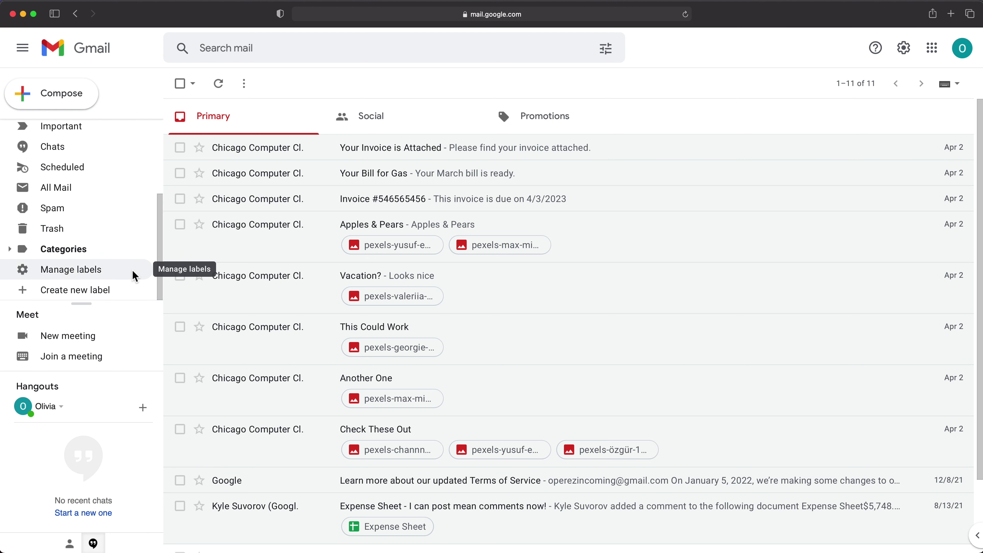
pyautogui.click(87, 299)
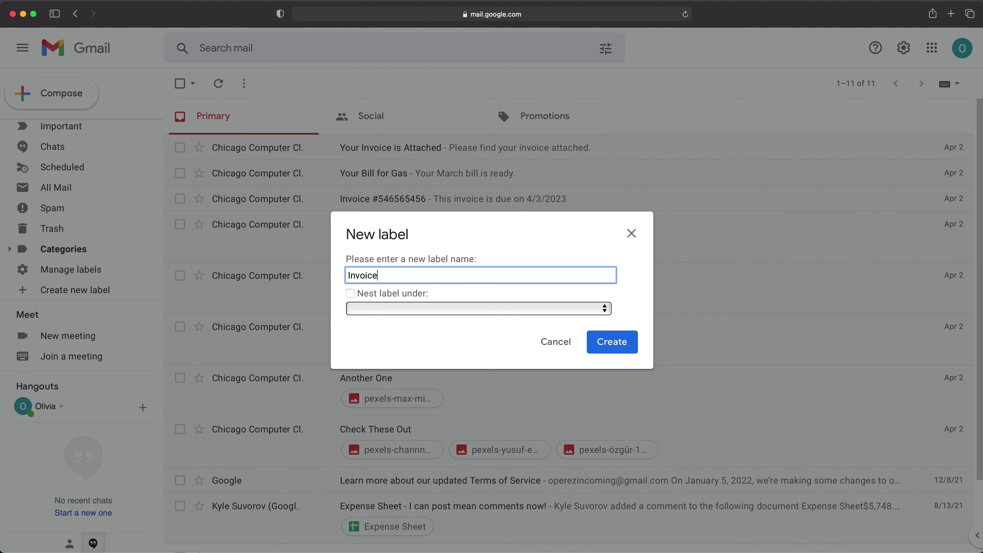
pyautogui.write('Invoices')
pyautogui.click(628, 354)
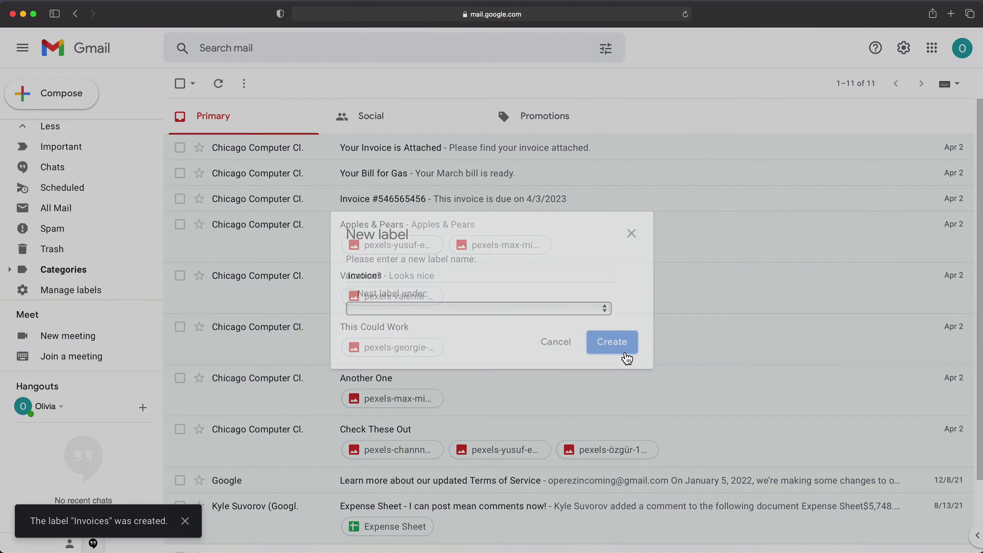
# View the Invoices label's message list and the expanded label list, and return to the Inbox.
pyautogui.scroll(-1, 83, 205)
pyautogui.scroll(5, 95, 213)
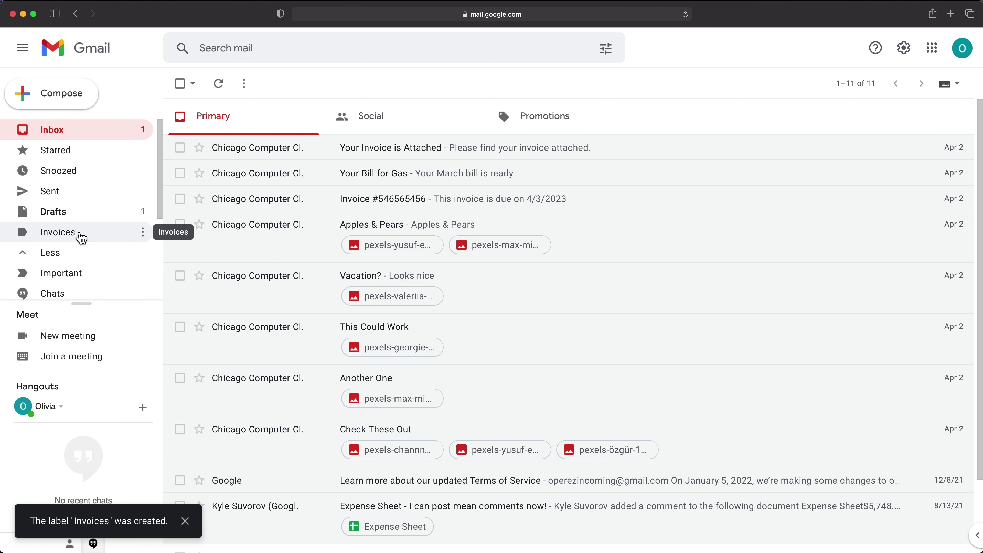
pyautogui.click(58, 241)
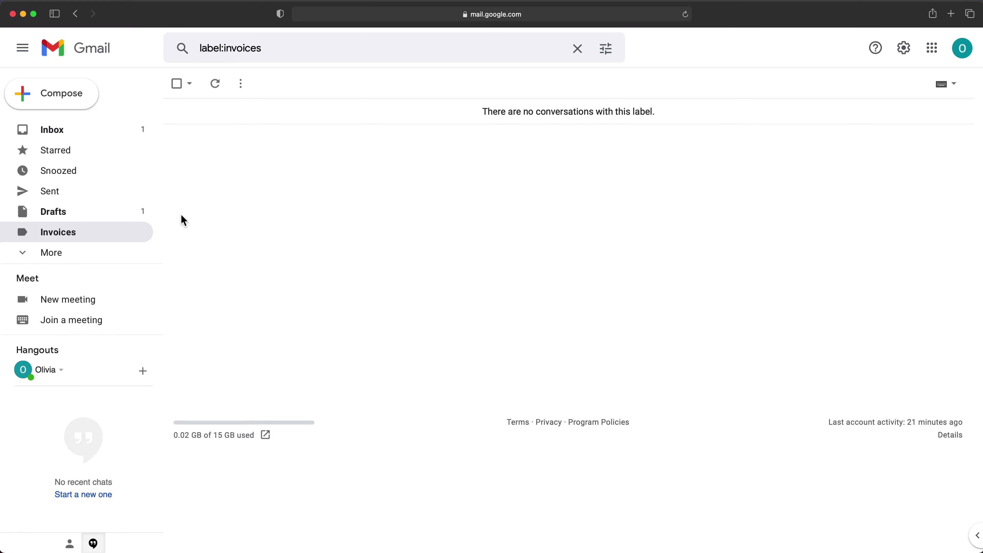
pyautogui.click(51, 254)
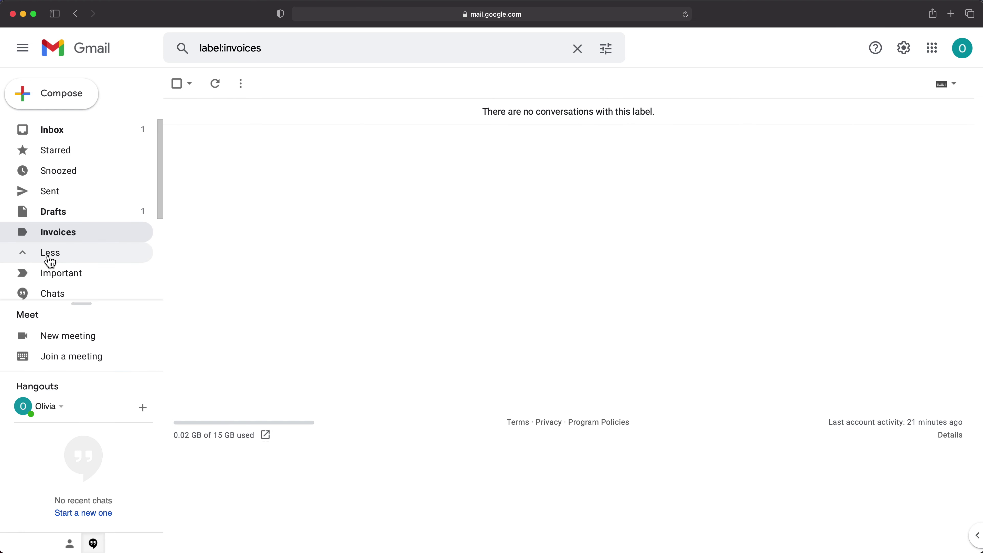
pyautogui.click(76, 137)
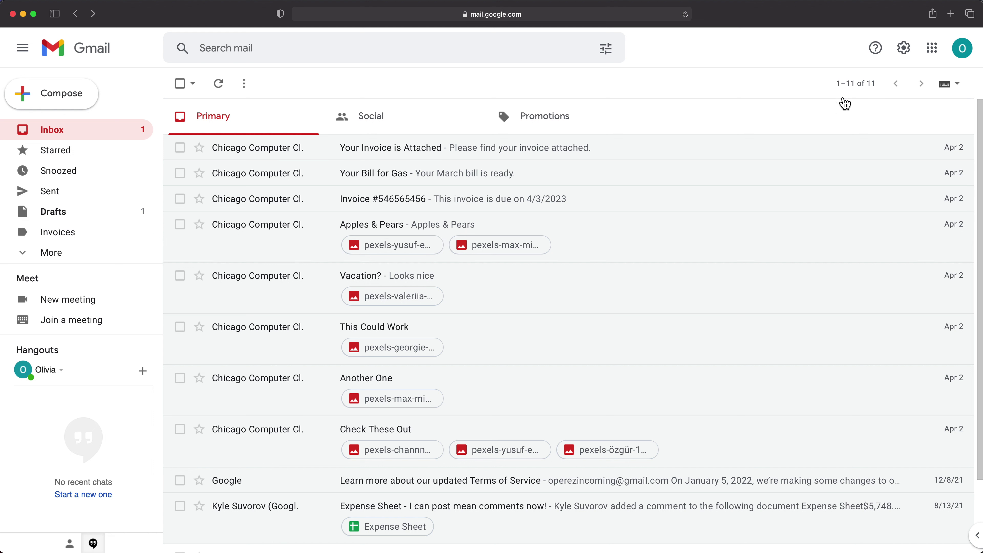
# Open the Filters and Blocked Addresses section of the full mail settings.
pyautogui.click(903, 55)
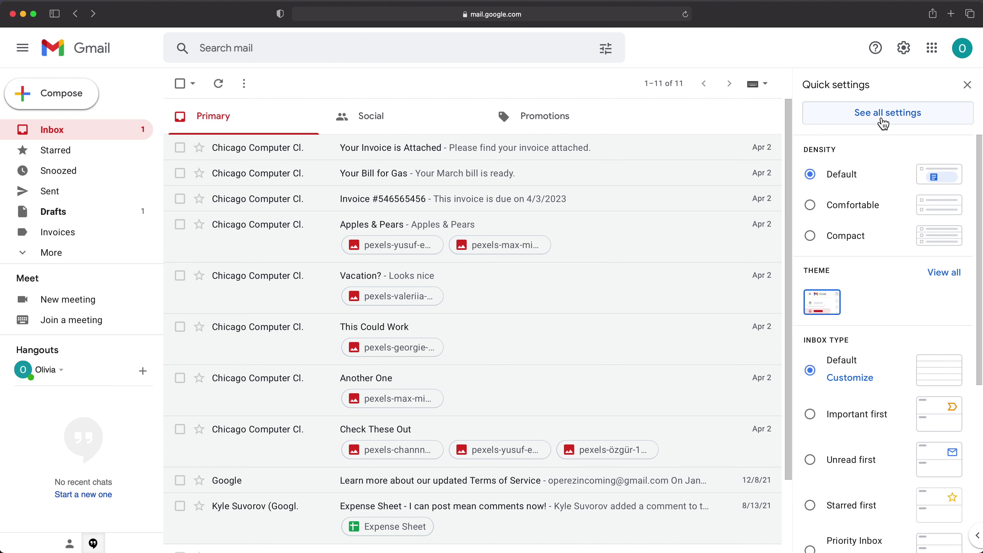
pyautogui.click(888, 113)
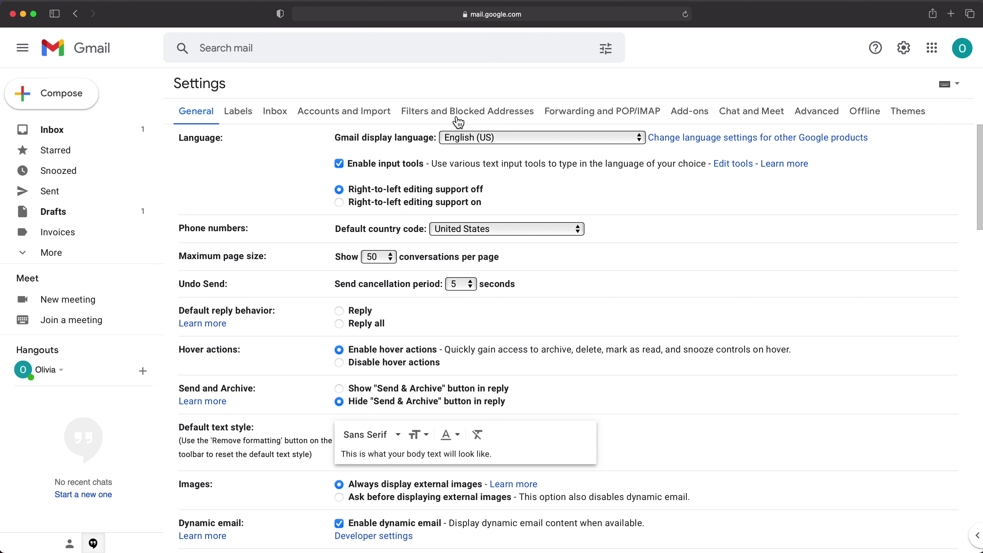
pyautogui.click(431, 120)
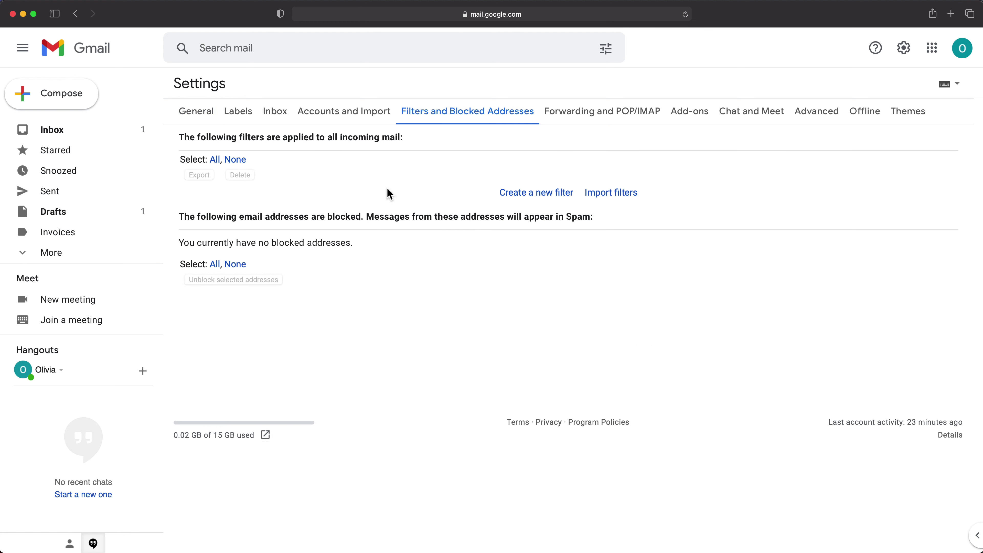
# Start a new filter for messages with "invoice" in the subject and continue to its actions.
pyautogui.click(534, 200)
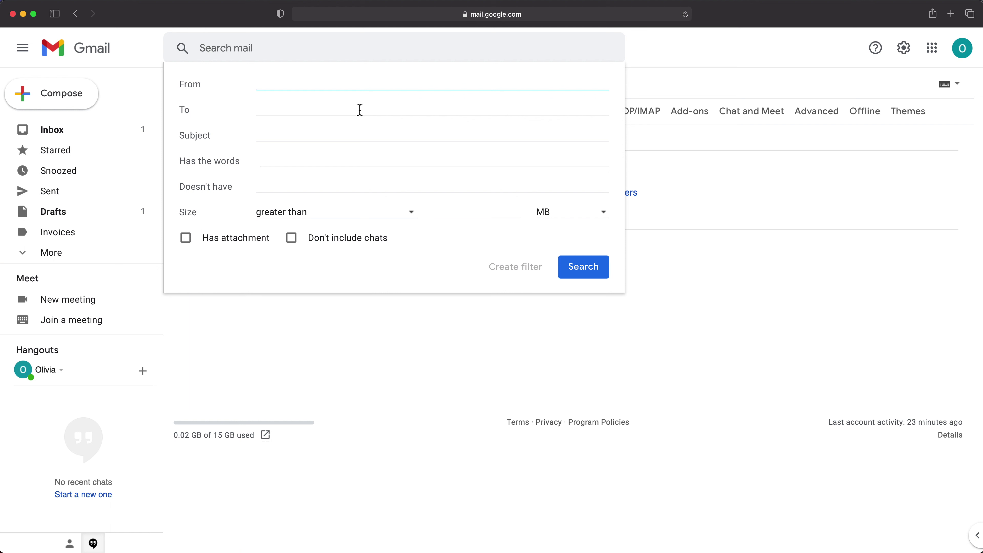
pyautogui.click(290, 136)
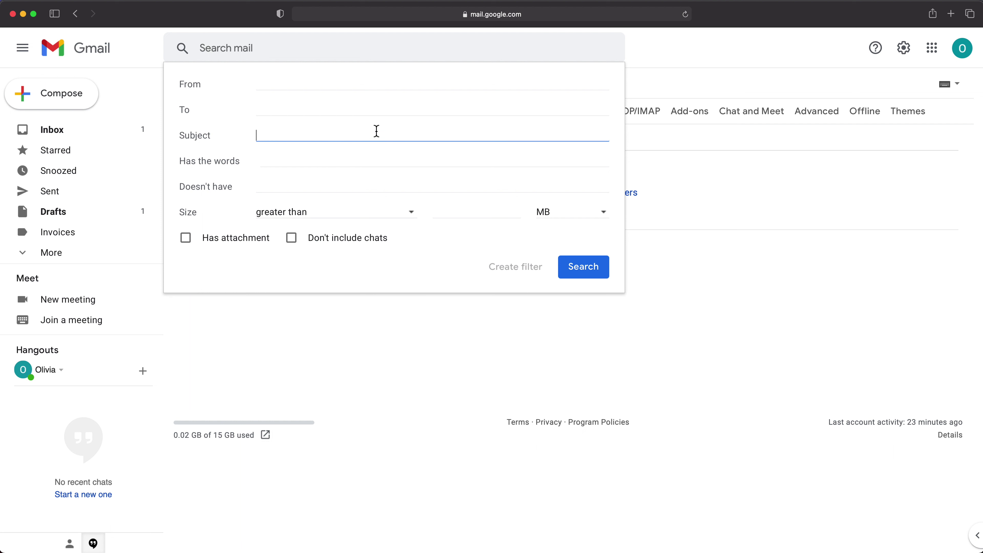
pyautogui.write('invoice')
pyautogui.click(282, 162)
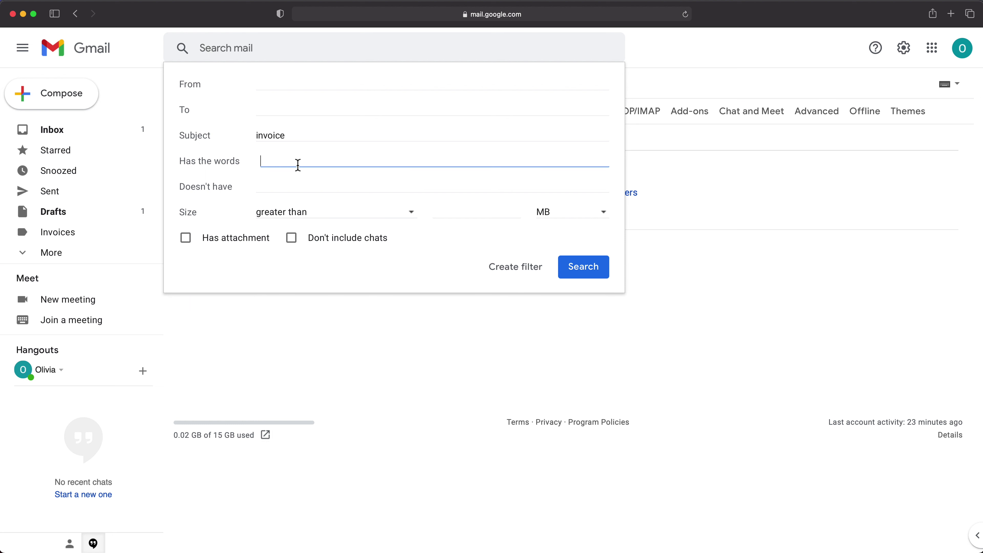
pyautogui.click(299, 137)
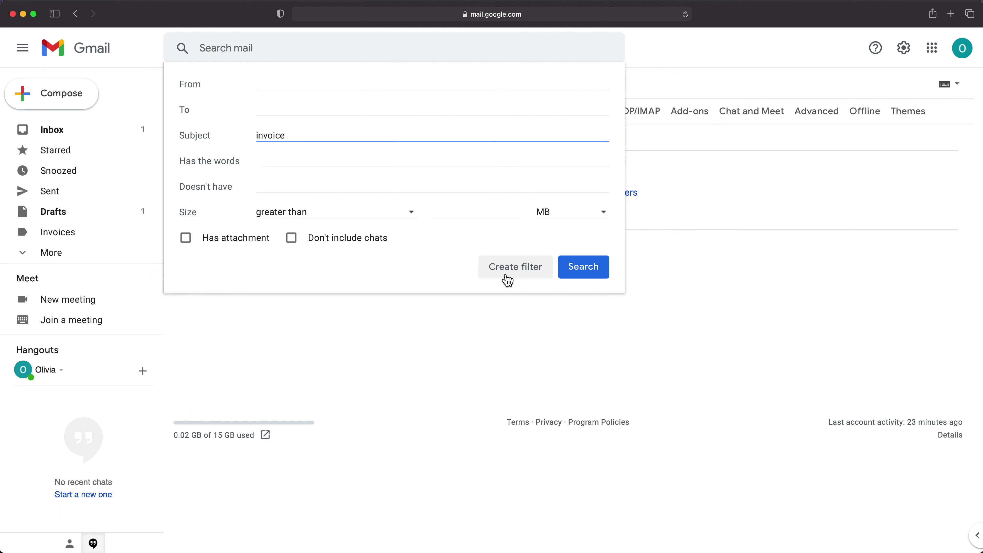
pyautogui.click(518, 281)
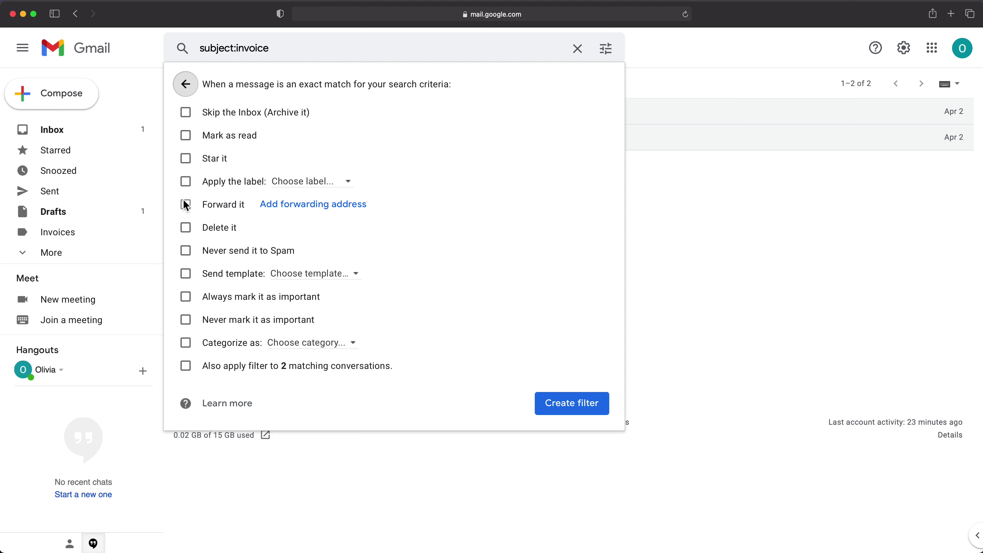
# Set the filter to apply the Invoices label to matching messages and create it.
pyautogui.click(186, 183)
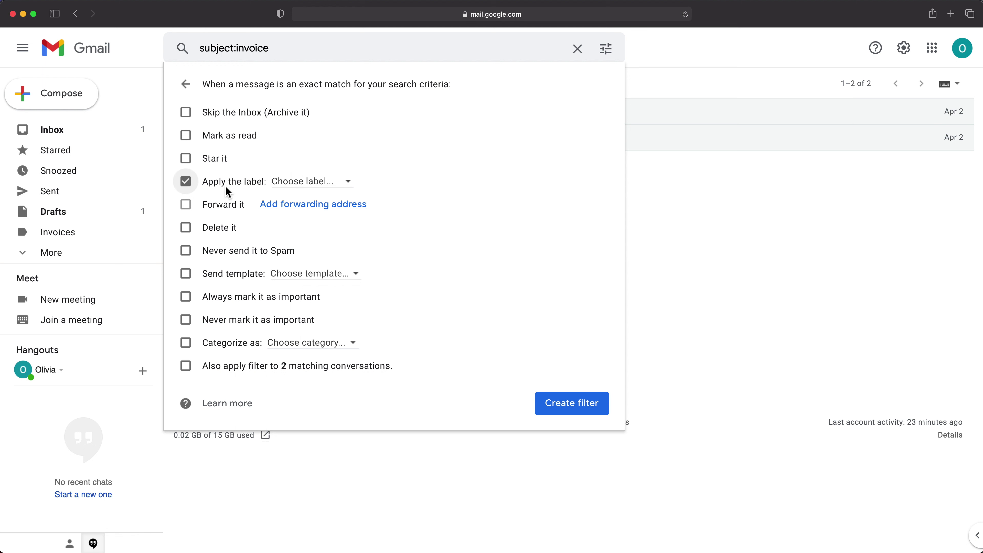
pyautogui.click(345, 183)
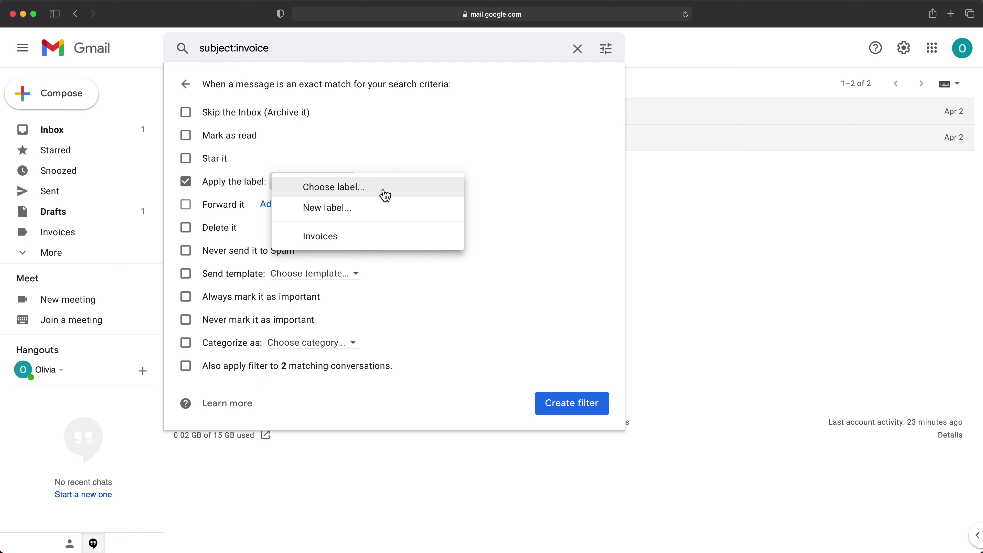
pyautogui.click(343, 241)
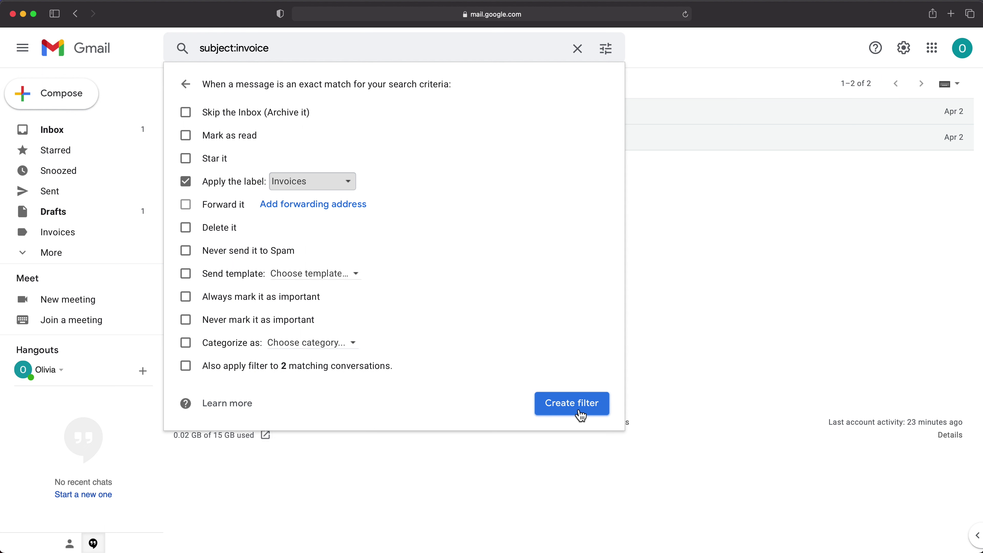
pyautogui.click(572, 403)
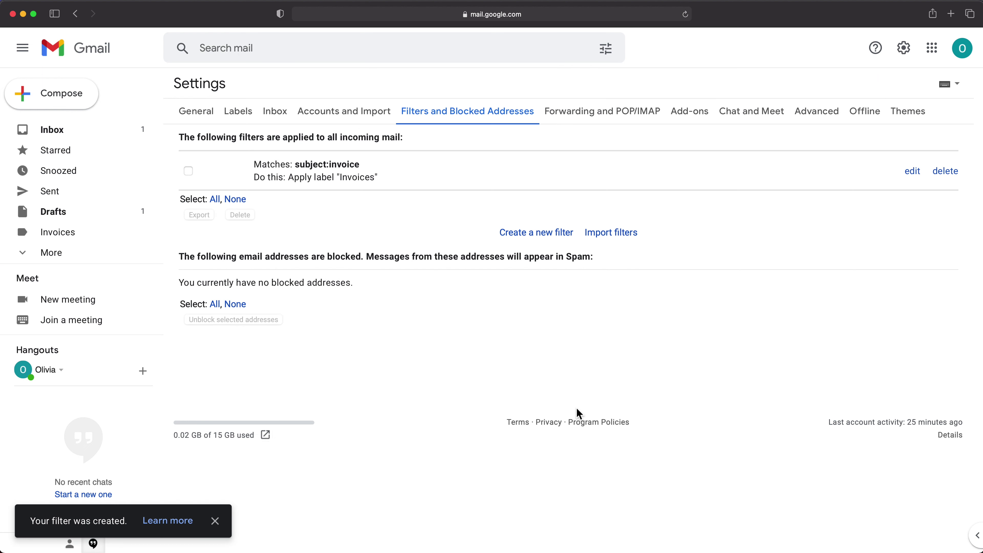
# Review the new filter's match rule and action in the filter list, and return to the Inbox.
pyautogui.moveTo(283, 168); pyautogui.dragTo(388, 182)
pyautogui.click(391, 189)
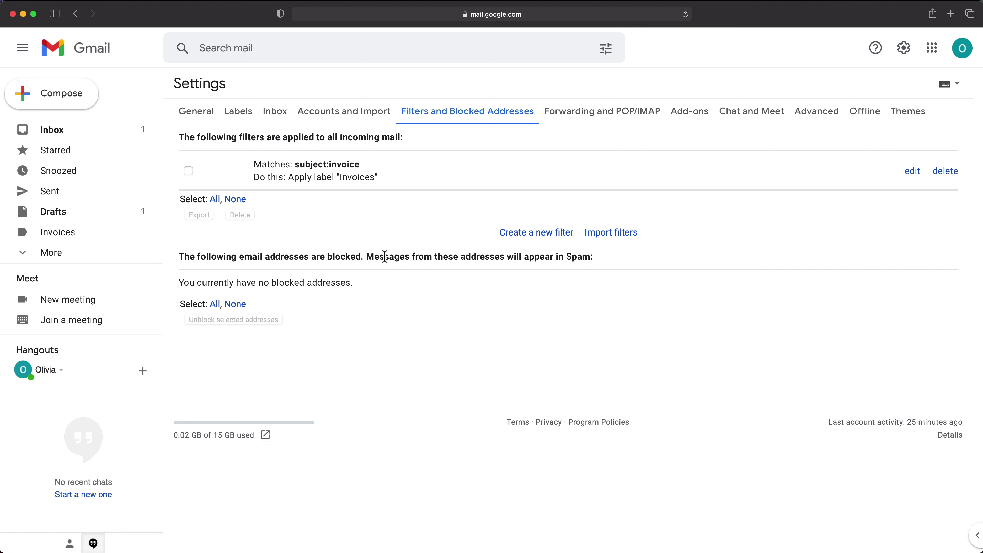
pyautogui.click(86, 132)
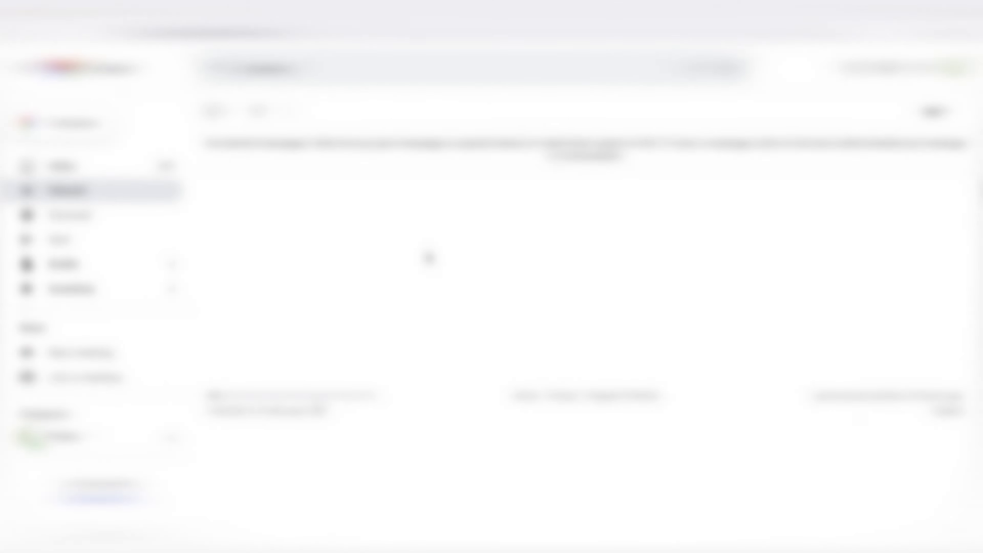
# From the other Gmail account, send the filtered account a test email with subject "Here is your invoice" and body "hi!".
pyautogui.click(59, 131)
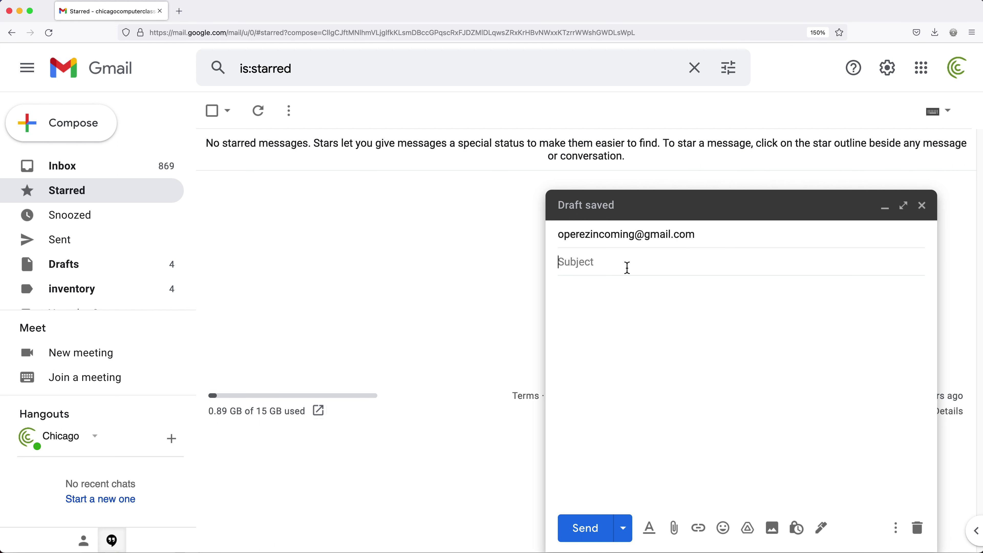
pyautogui.write('Here is your inv')
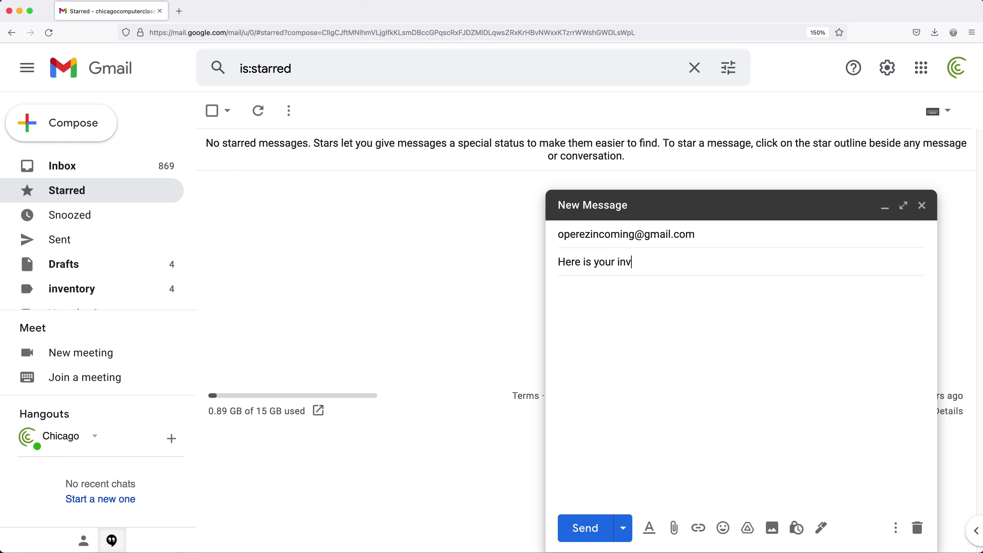
pyautogui.write('oice')
pyautogui.write('!')
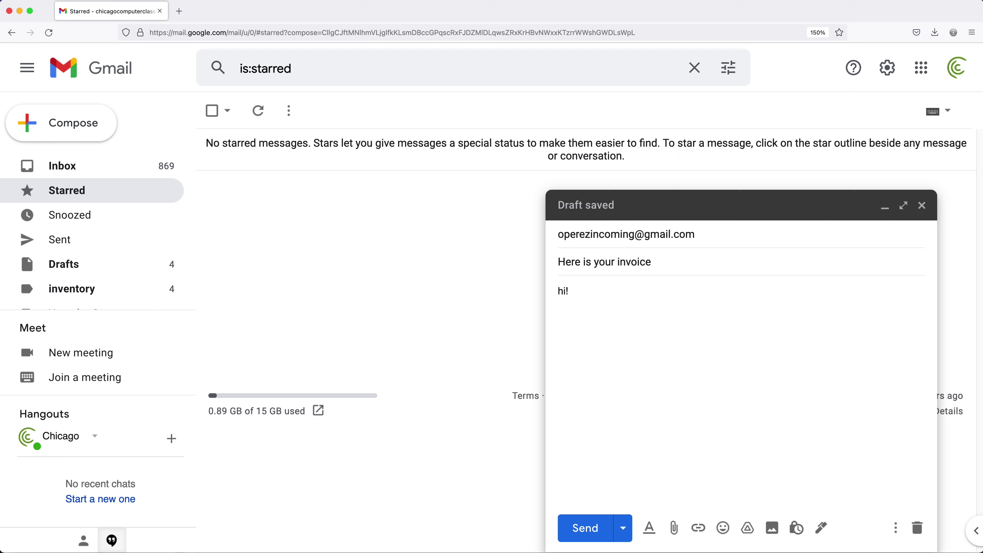
pyautogui.click(591, 535)
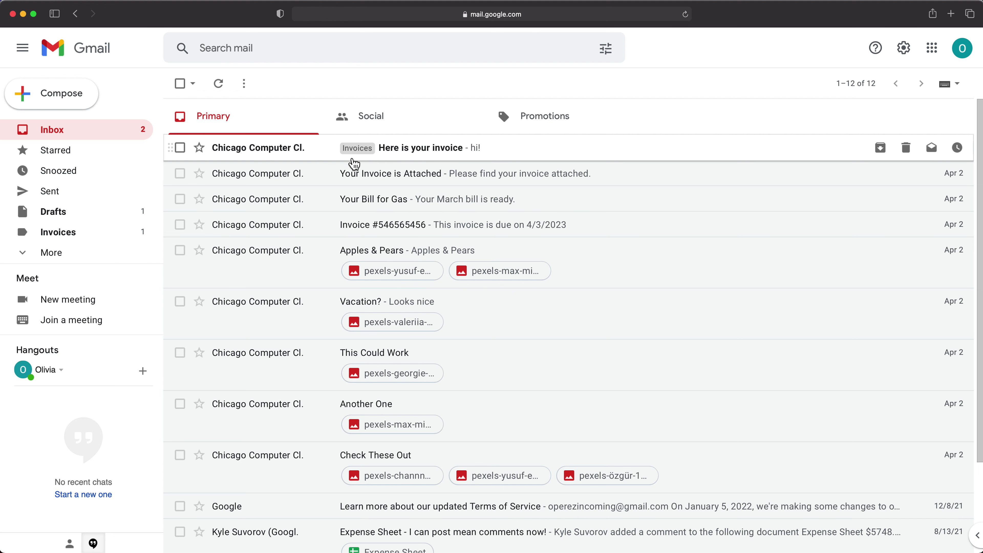
# In the filtered account, check the "Here is your invoice" email's labels and its listing in both the Inbox and the Invoices label.
pyautogui.click(423, 154)
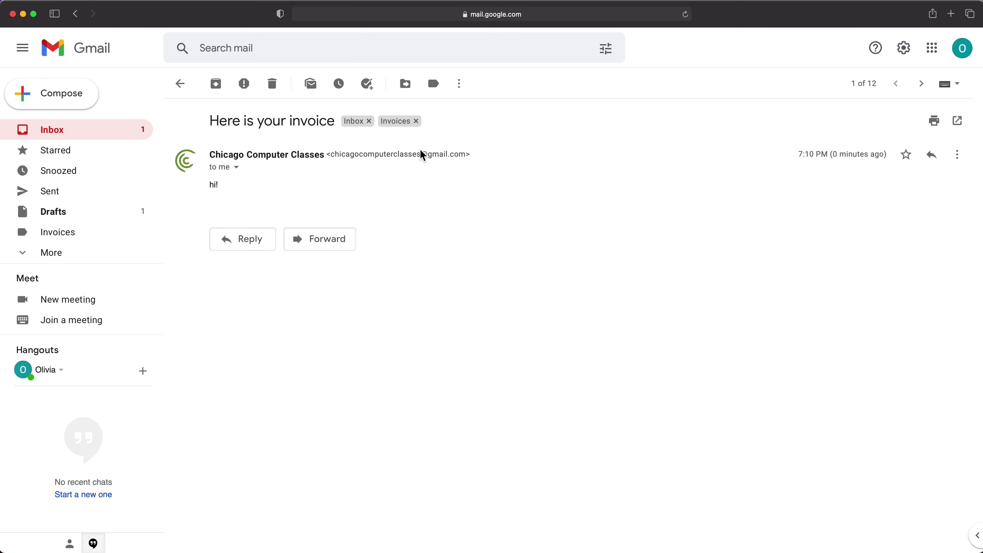
pyautogui.click(114, 136)
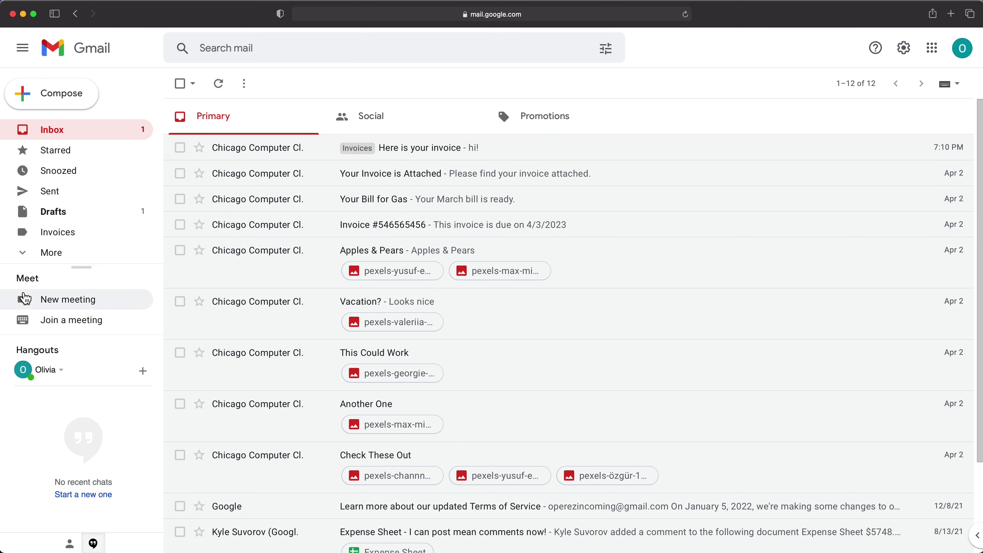
pyautogui.click(80, 234)
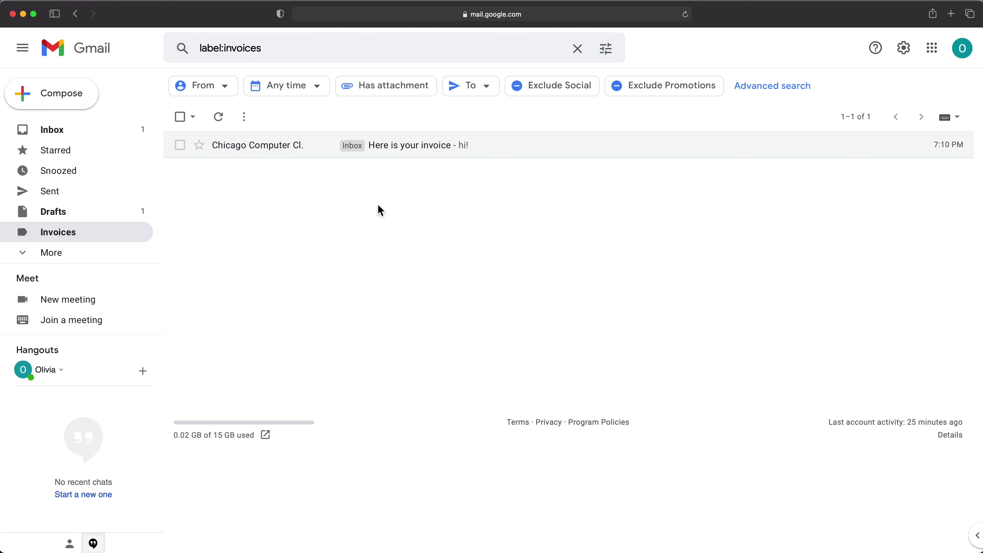
pyautogui.click(115, 138)
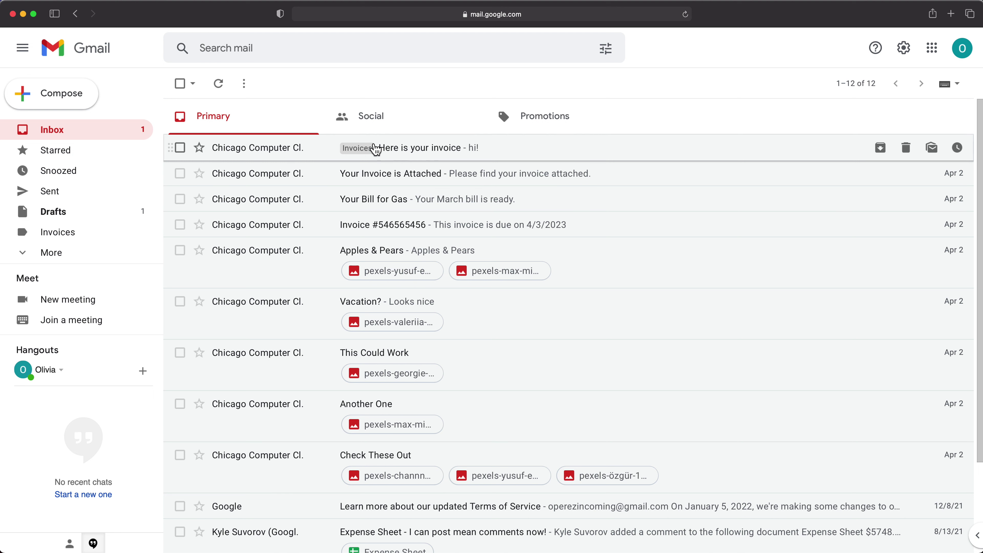
pyautogui.click(97, 236)
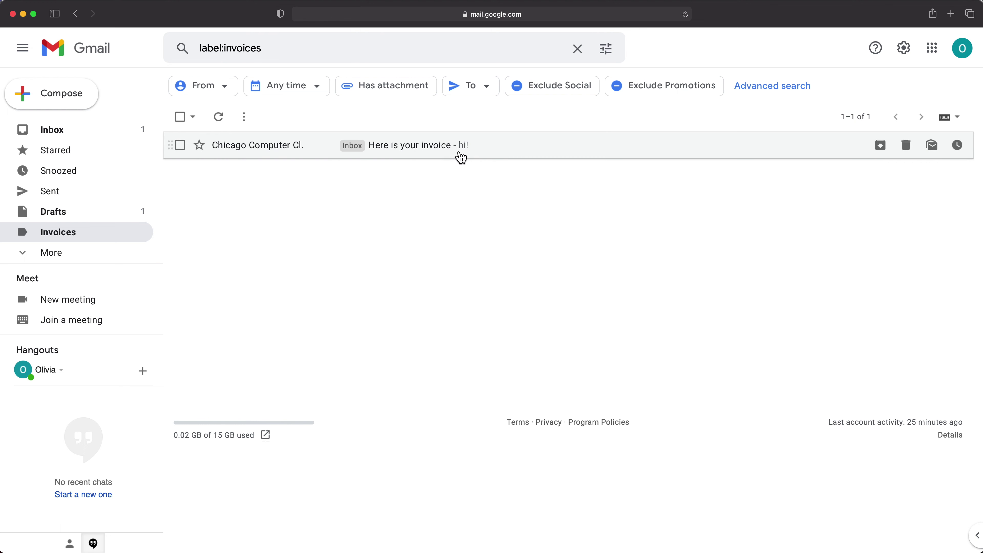
pyautogui.click(116, 140)
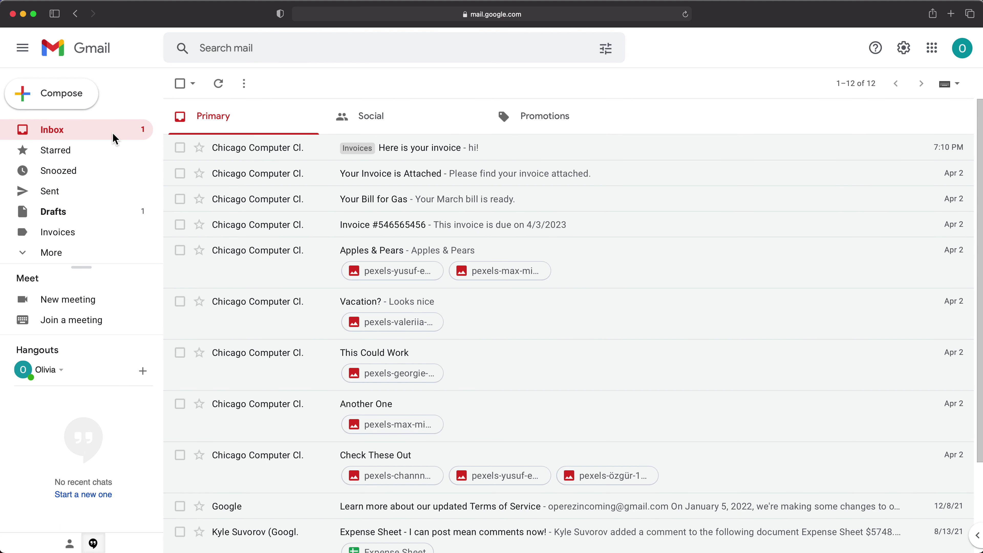
# Edit the existing invoice filter so matching messages also skip the Inbox, update the filter, and return to the Inbox.
pyautogui.click(902, 57)
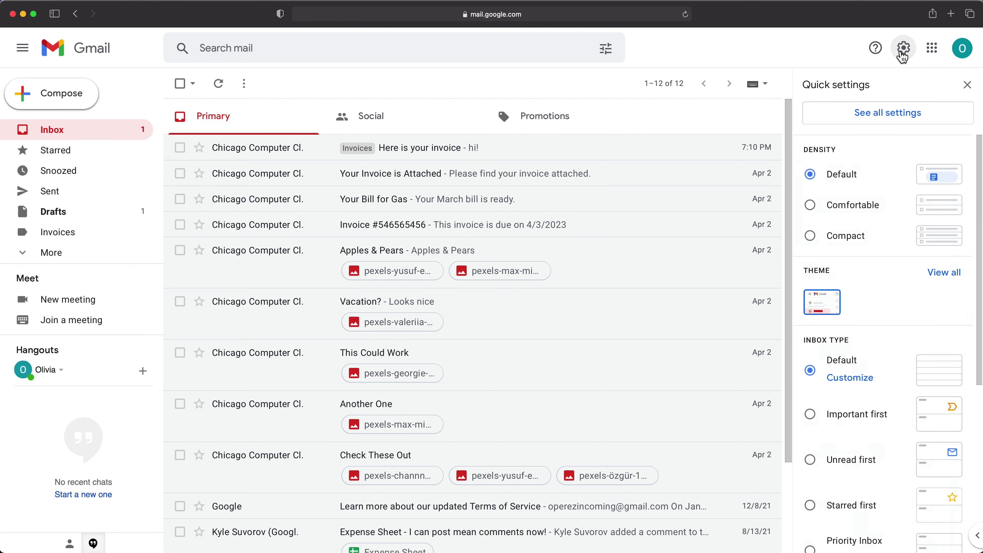
pyautogui.click(886, 116)
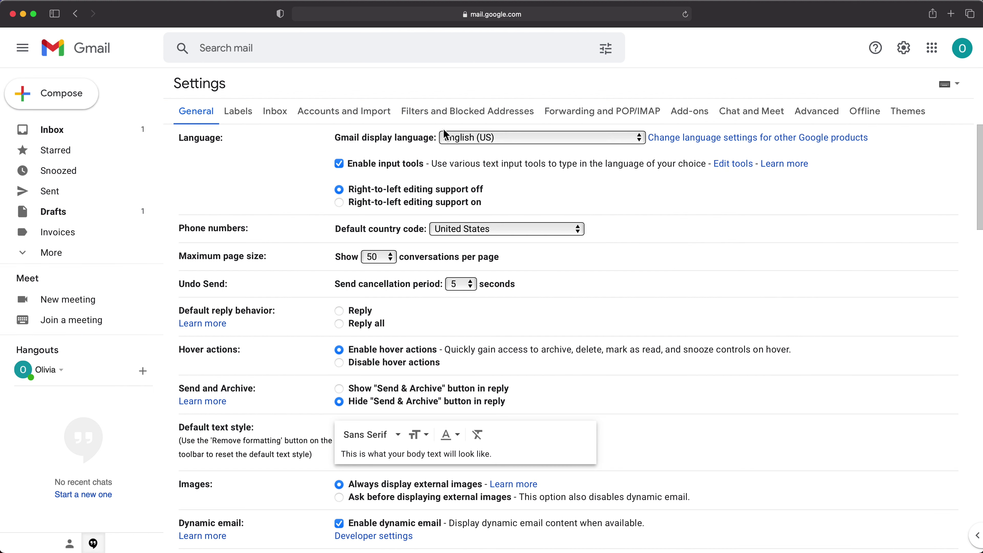
pyautogui.click(438, 120)
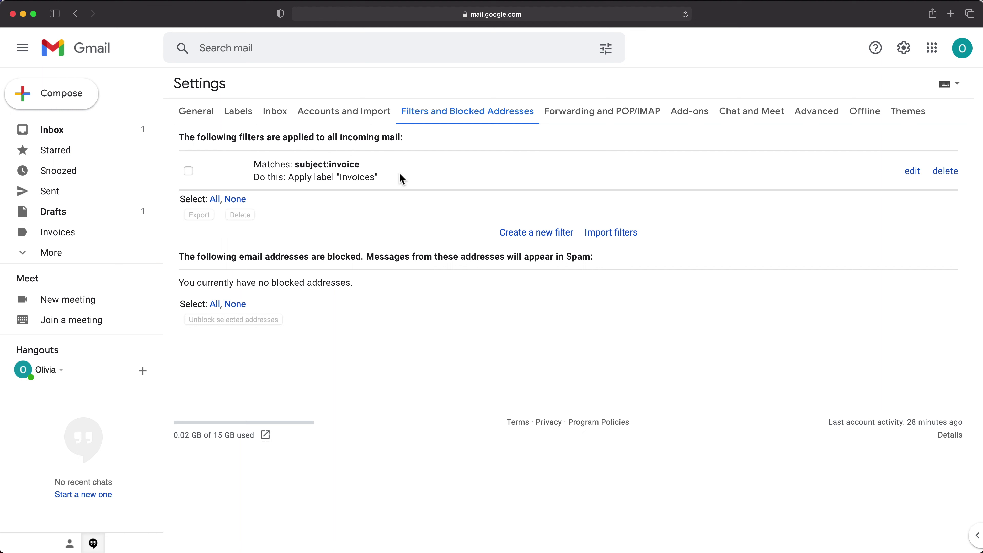
pyautogui.click(911, 175)
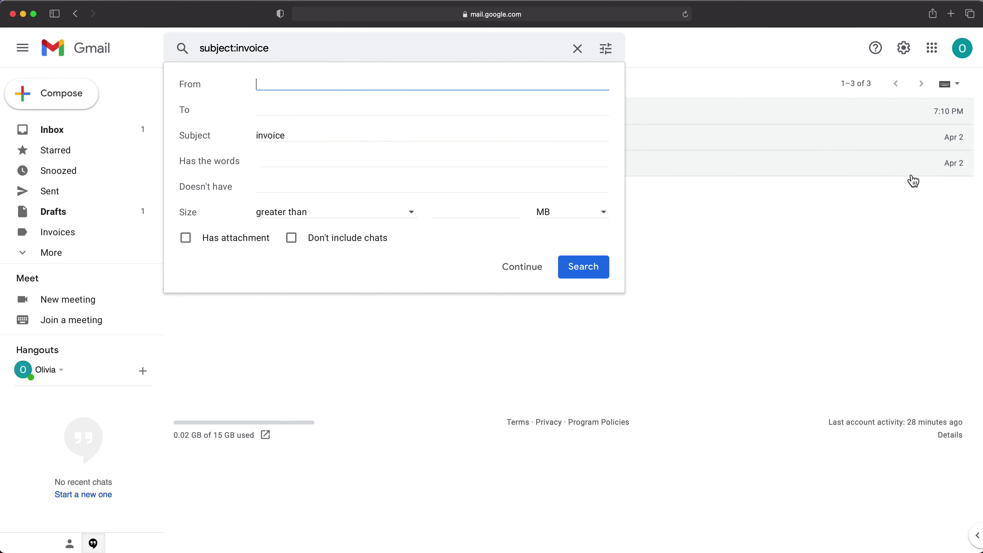
pyautogui.click(309, 136)
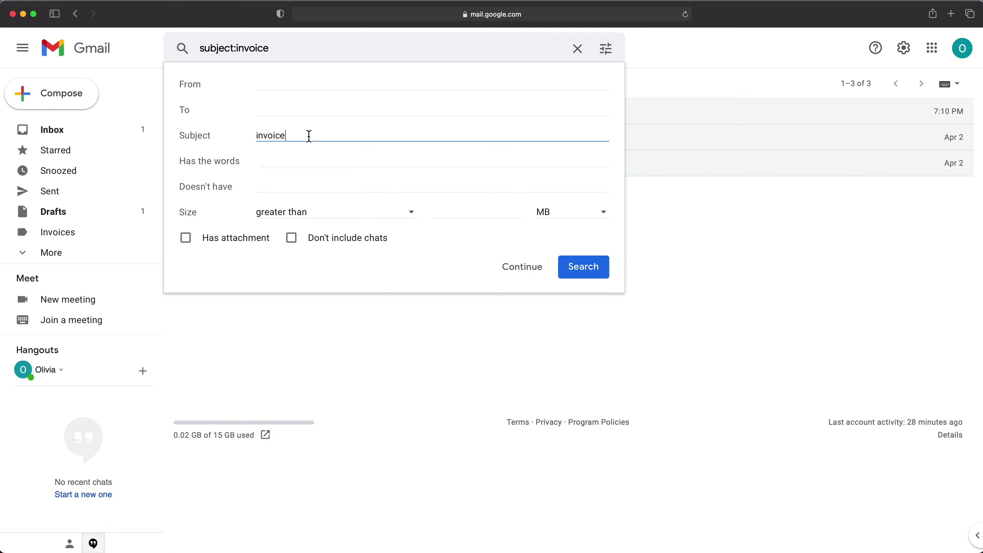
pyautogui.click(537, 278)
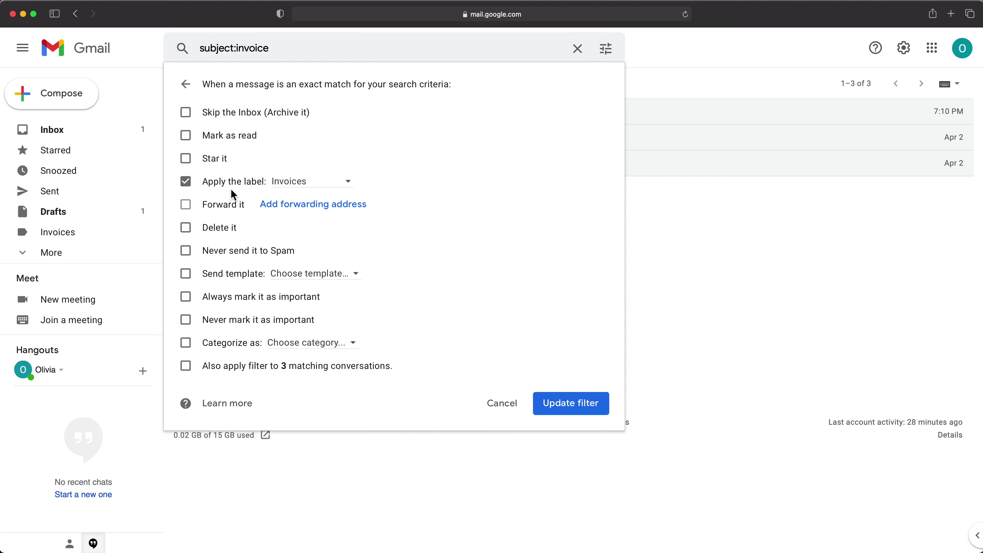
pyautogui.click(190, 113)
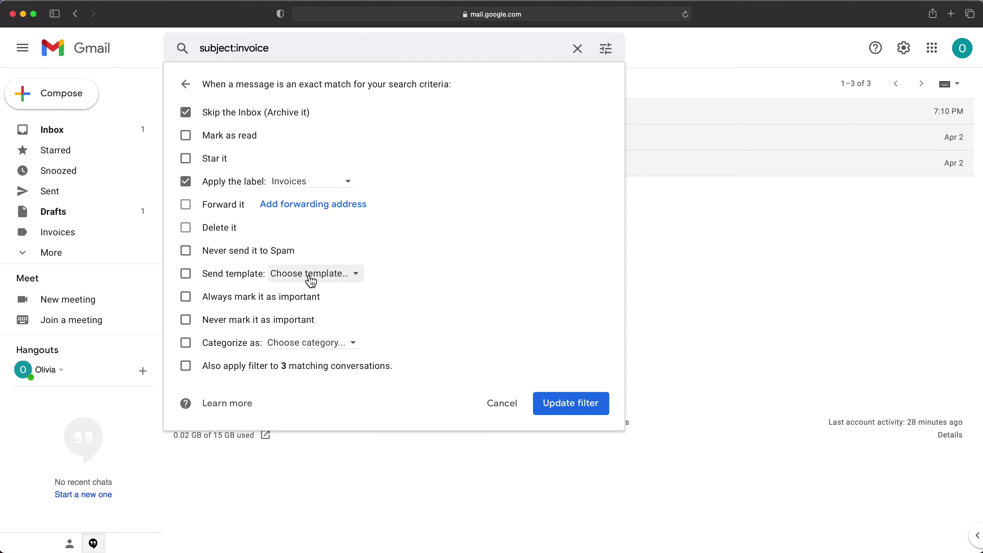
pyautogui.click(571, 403)
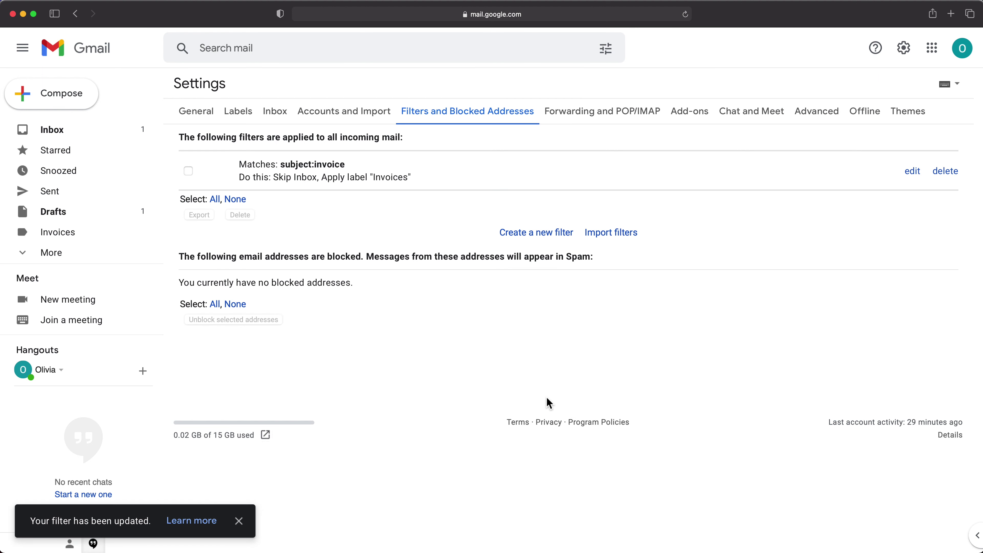
pyautogui.click(107, 141)
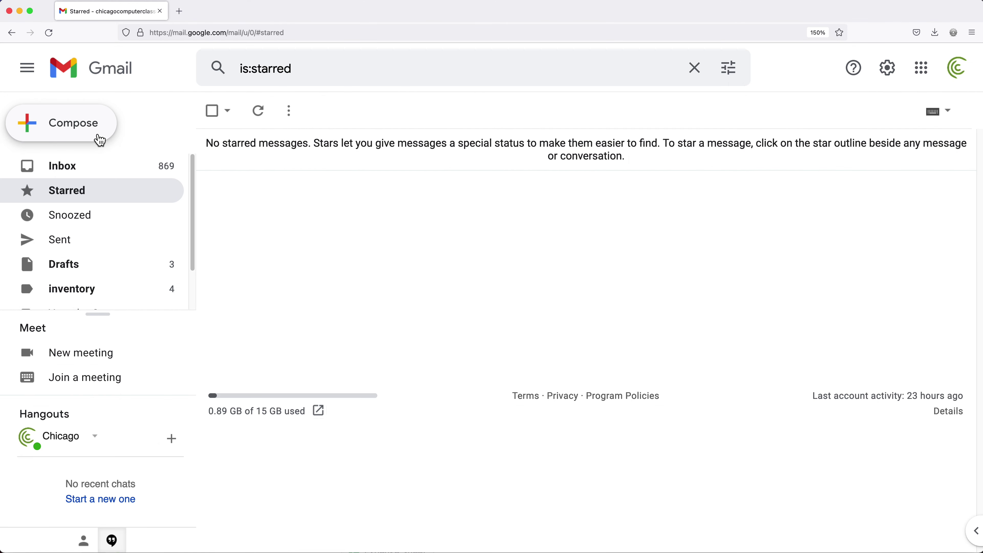
# From the other Gmail account, send the filtered account an email with subject "Another Invoice for you" and body "Cheers!".
pyautogui.click(99, 141)
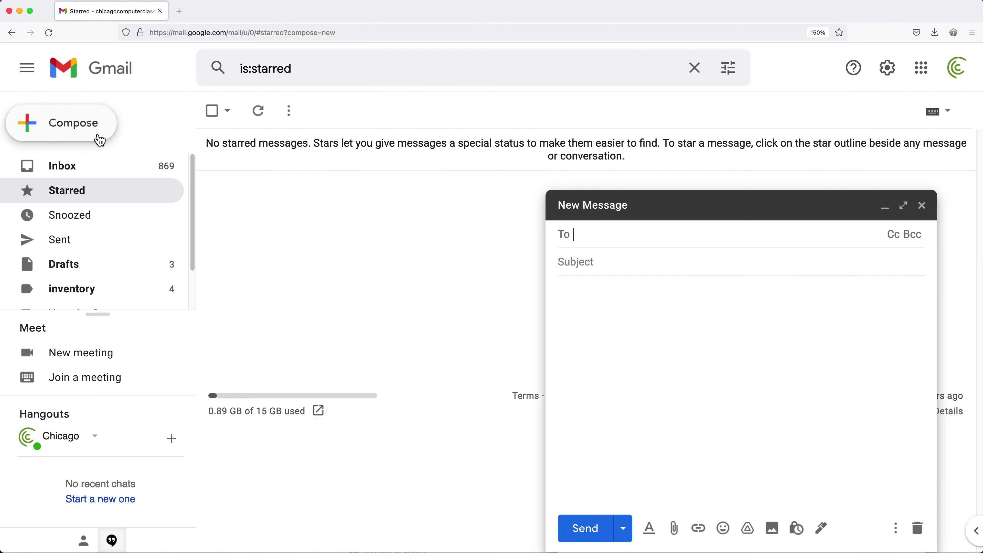
pyautogui.press('super+v')
pyautogui.click(605, 256)
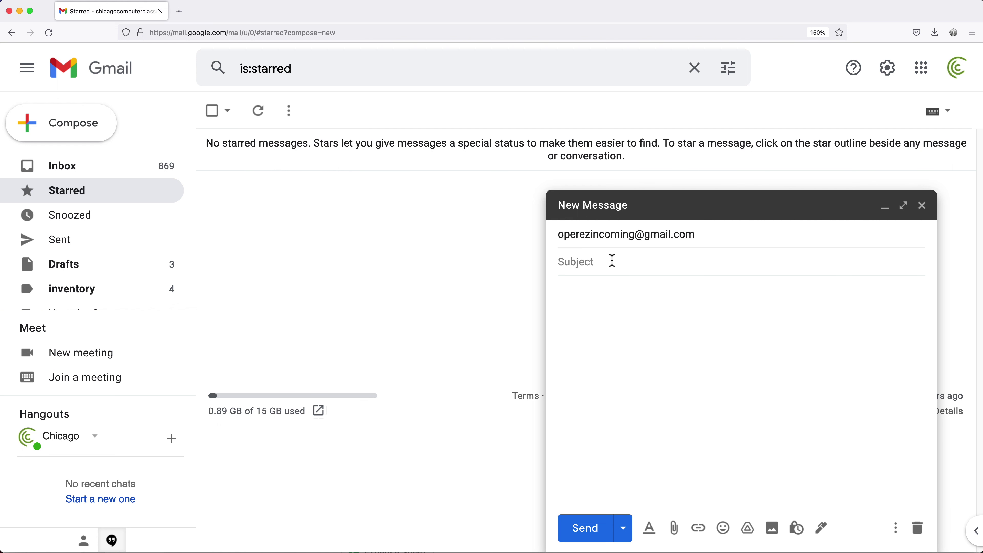
pyautogui.write('Another Invoice for you')
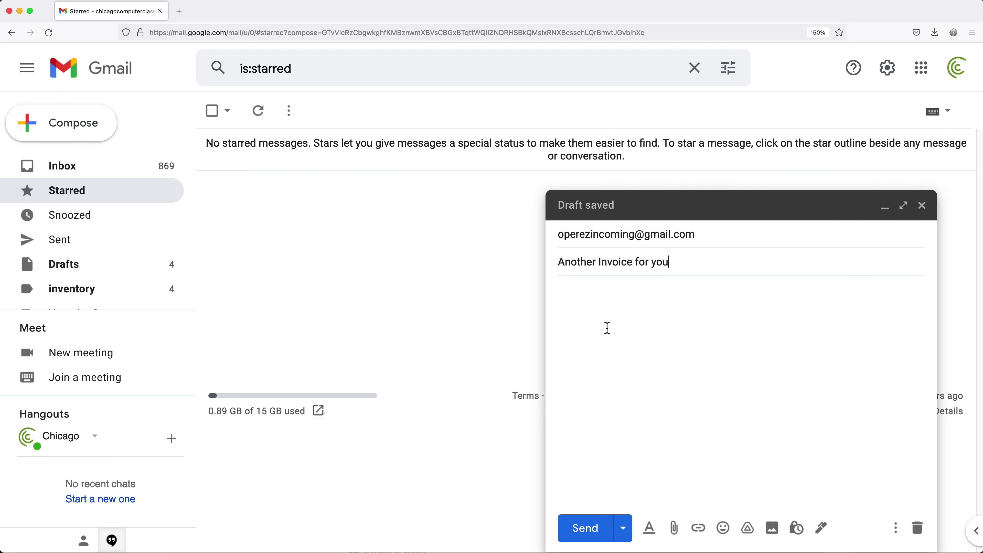
pyautogui.click(606, 327)
pyautogui.write('Cheers!')
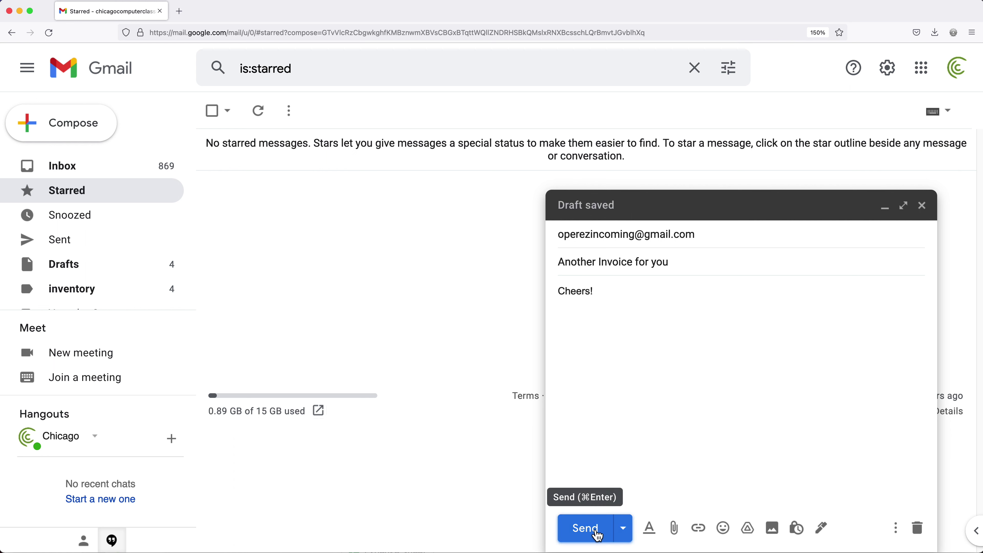
pyautogui.click(586, 528)
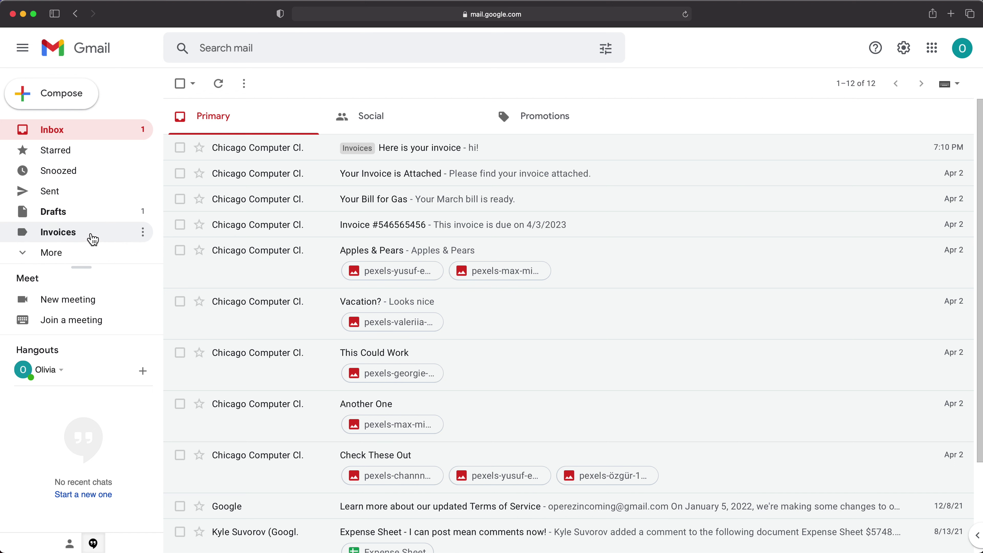
# In the filtered account, check the Invoices label and the Inbox for the "Another Invoice for you" email.
pyautogui.click(103, 243)
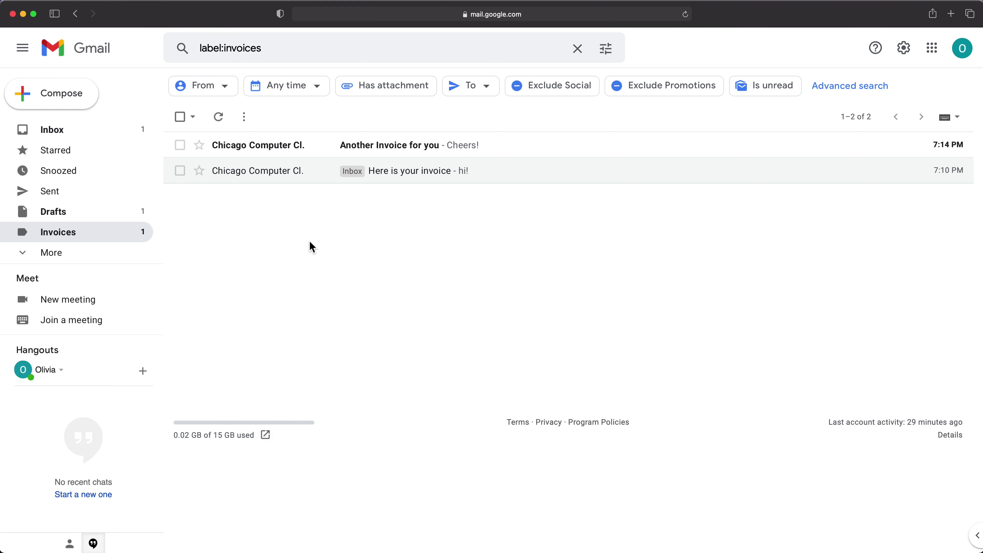
pyautogui.click(50, 137)
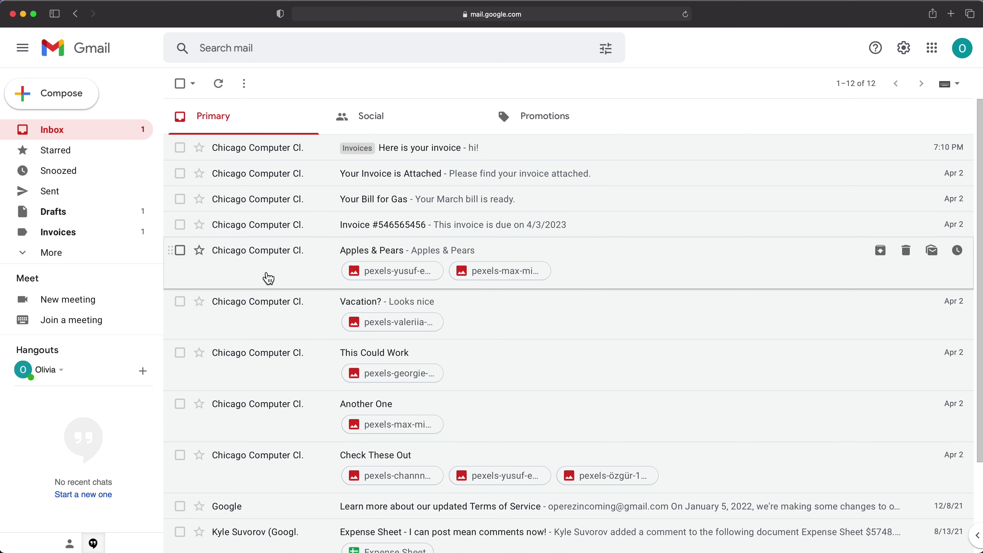
# Open the invoice filter's criteria from the settings and search for mail whose subject matches "invoice OR bill".
pyautogui.click(912, 56)
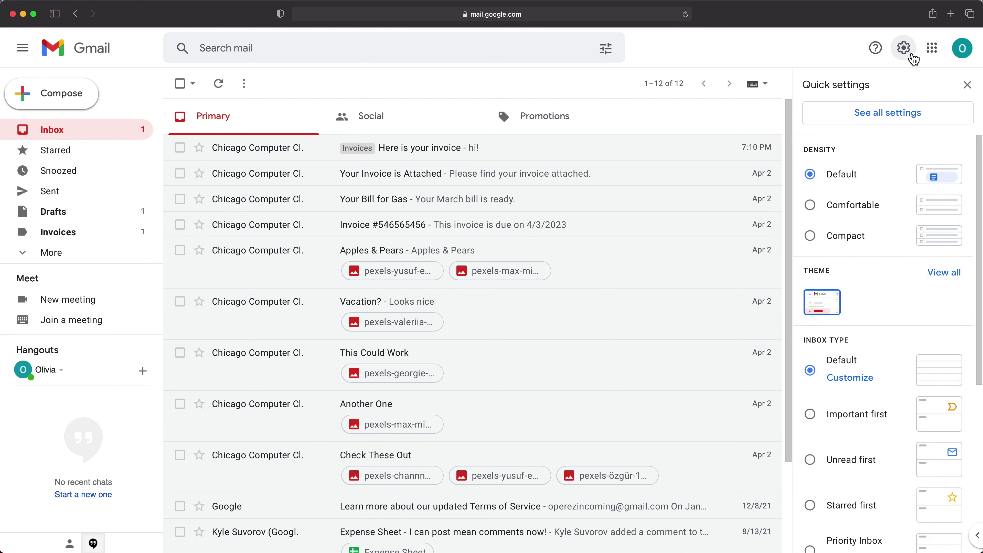
pyautogui.click(887, 120)
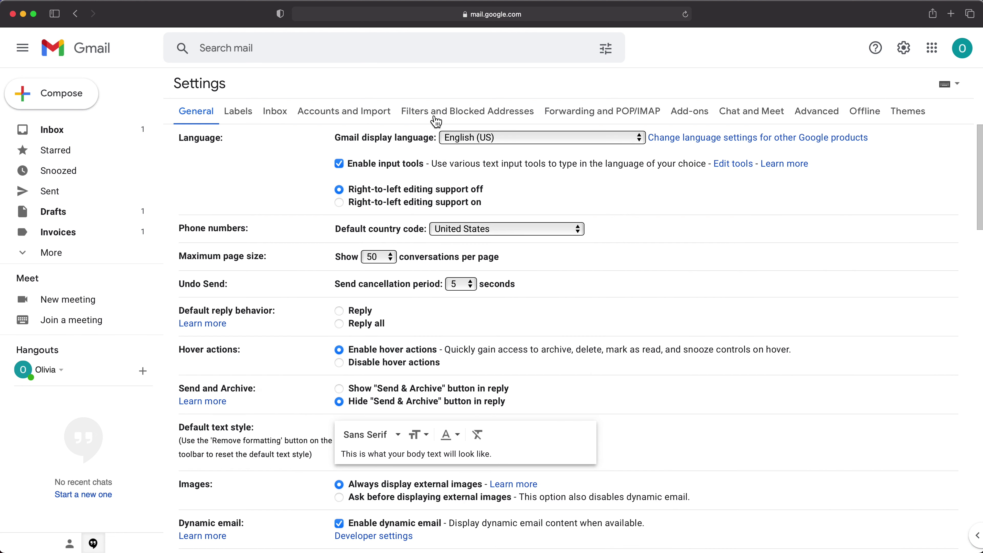
pyautogui.click(431, 114)
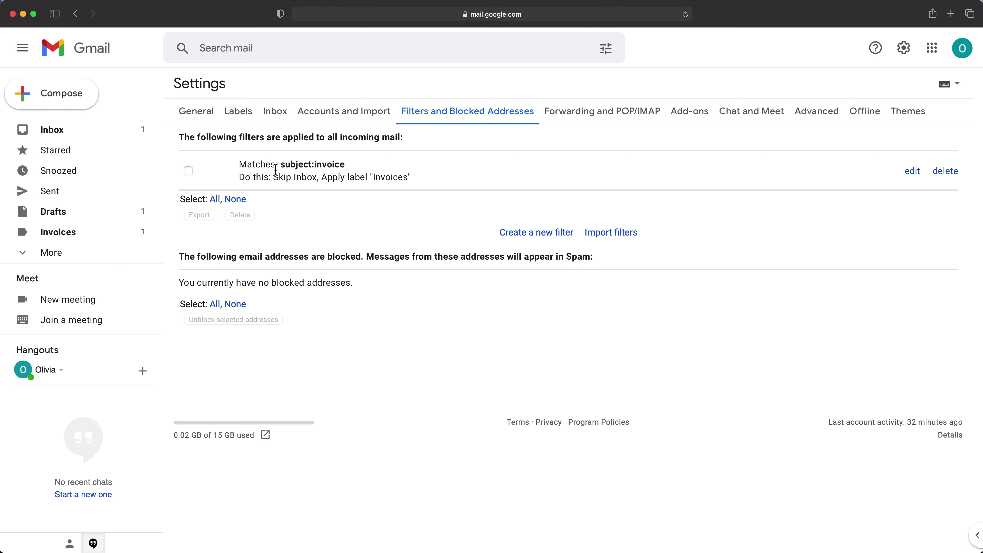
pyautogui.click(914, 174)
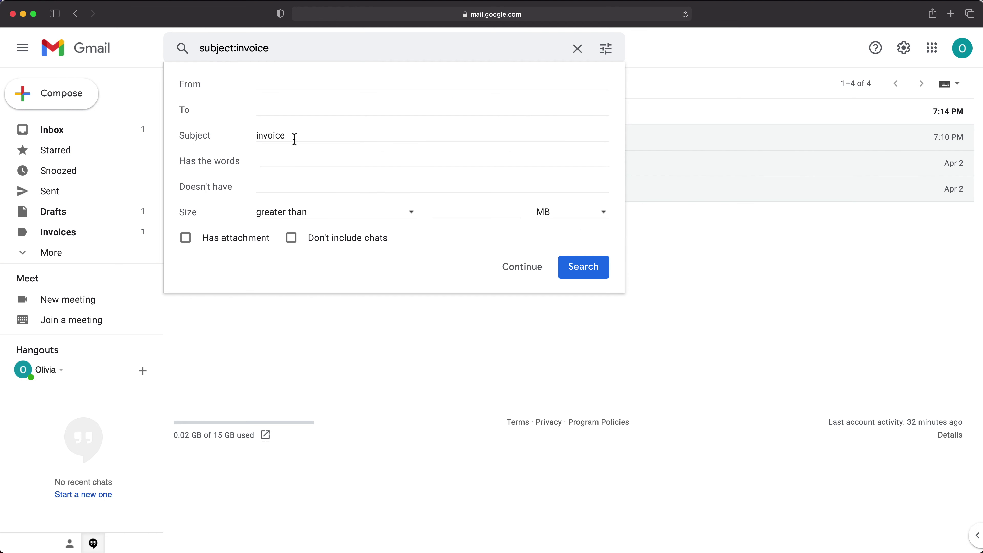
pyautogui.moveTo(292, 138); pyautogui.dragTo(191, 126)
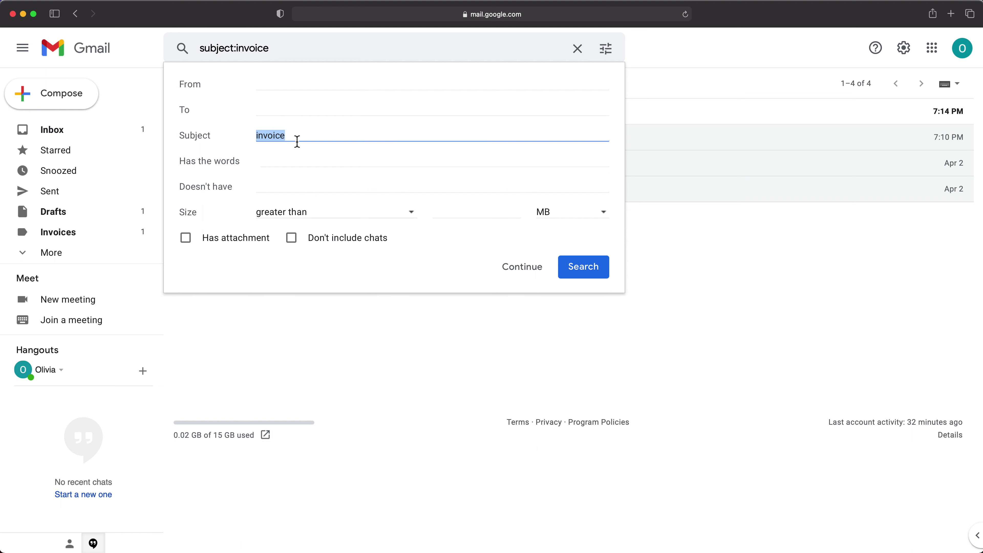
pyautogui.click(297, 141)
pyautogui.write('OR bill')
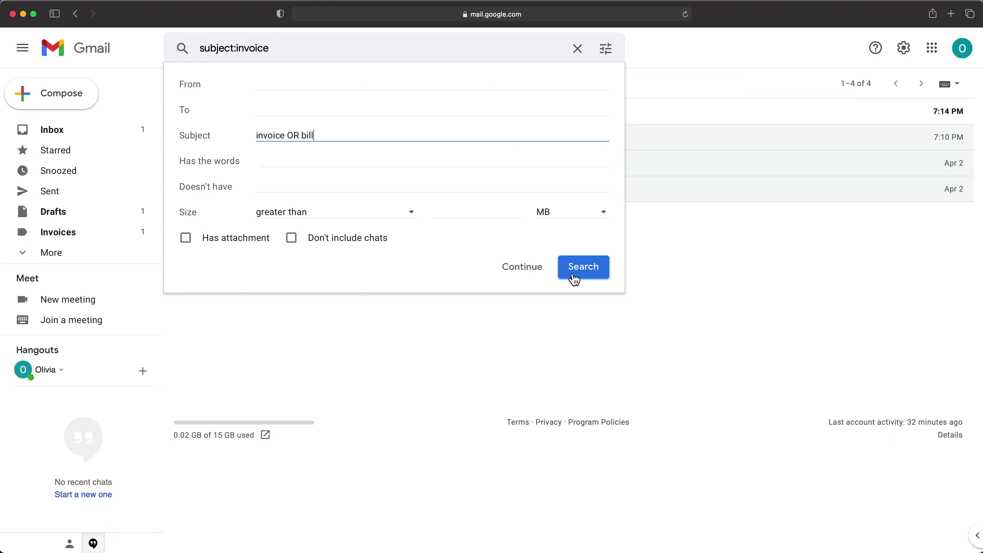
pyautogui.click(585, 277)
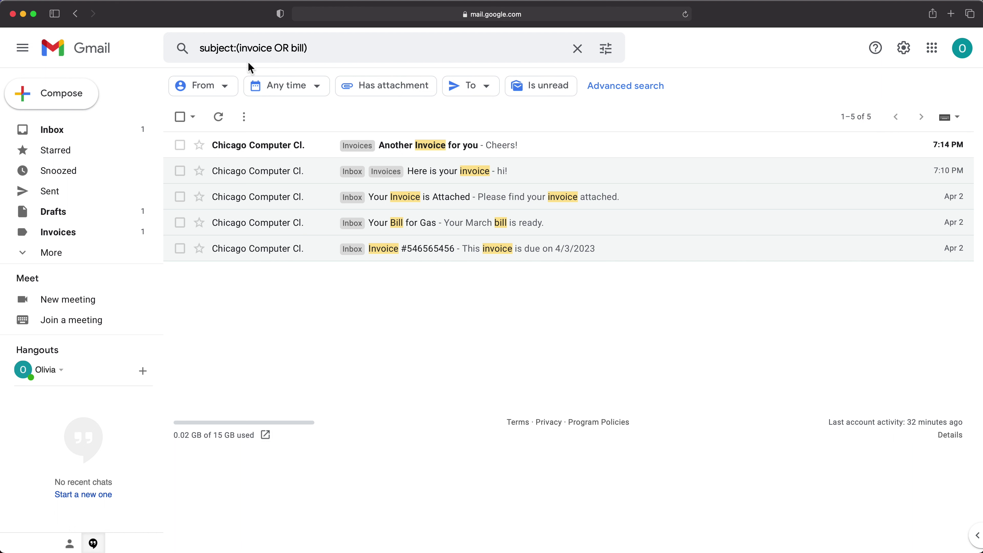
# Set the existing filter's subject criterion to "invoice OR bill" and update the filter, keeping its Skip Inbox and Invoices label actions.
pyautogui.click(916, 54)
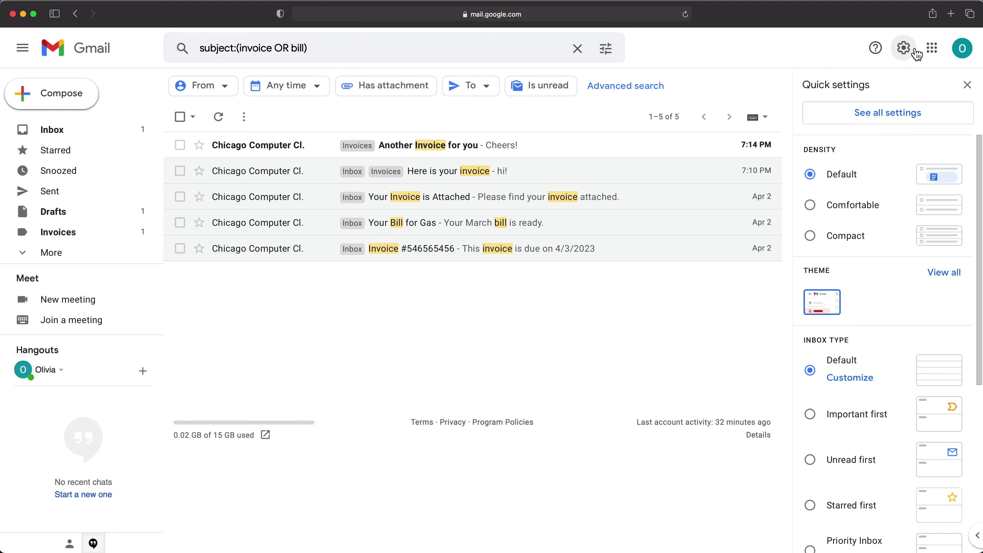
pyautogui.click(880, 124)
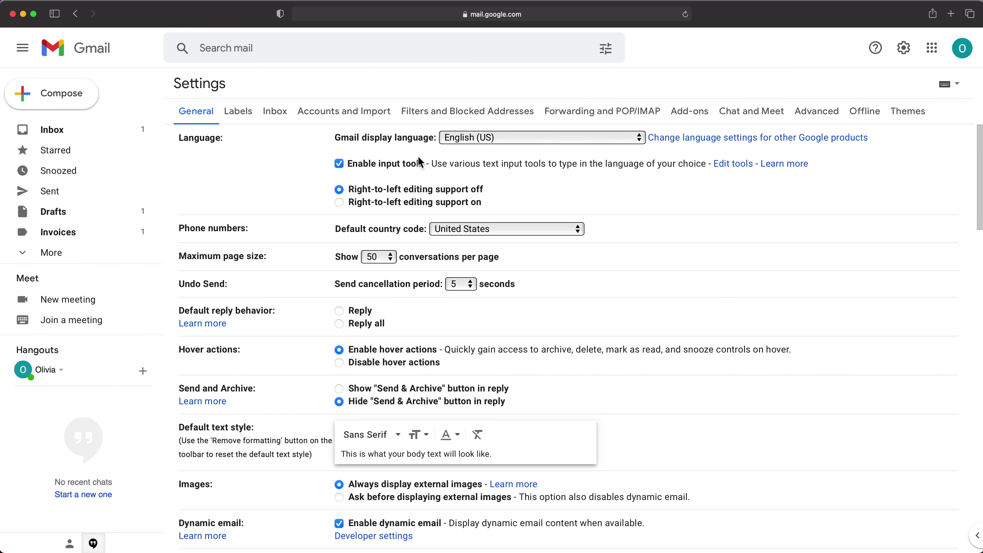
pyautogui.click(493, 109)
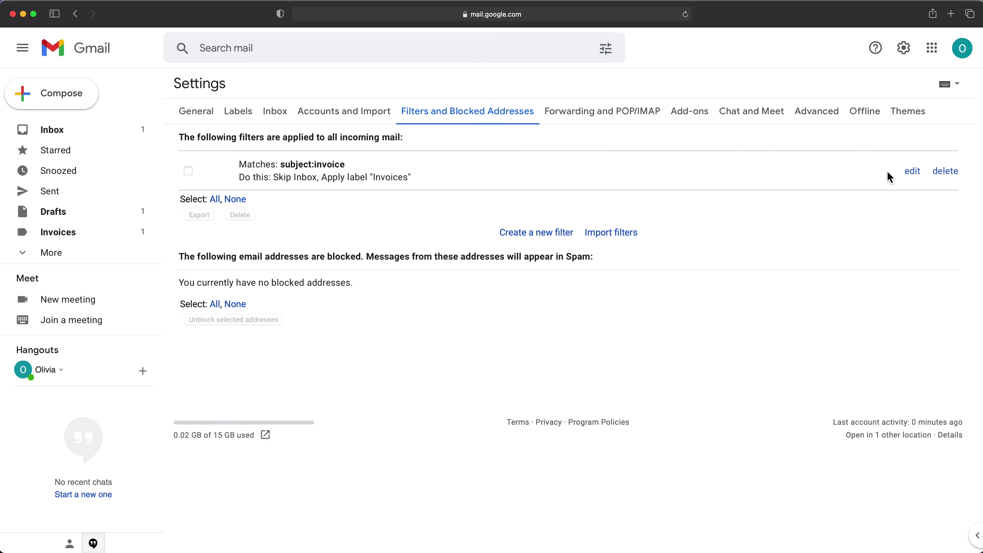
pyautogui.click(913, 174)
pyautogui.click(337, 139)
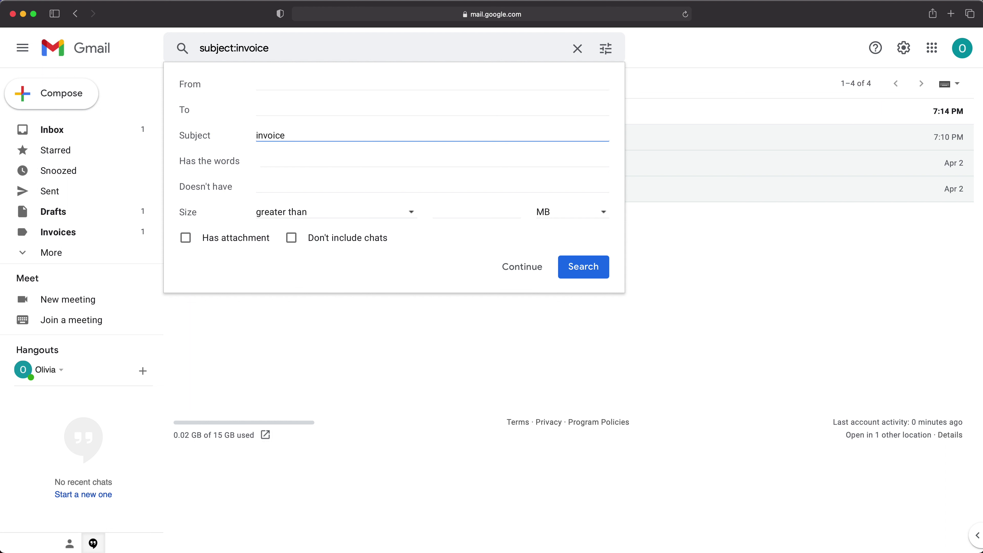
pyautogui.write('OR bill')
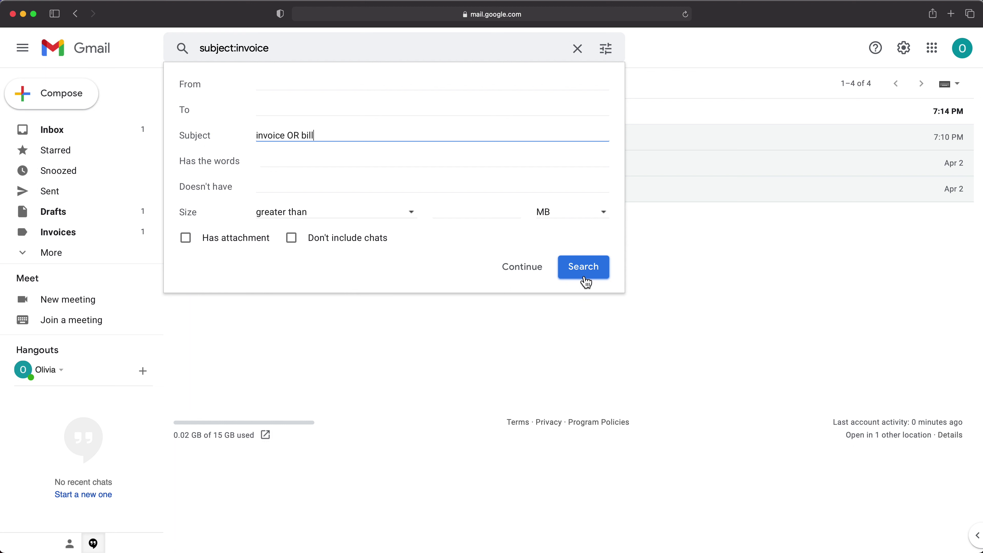
pyautogui.click(529, 276)
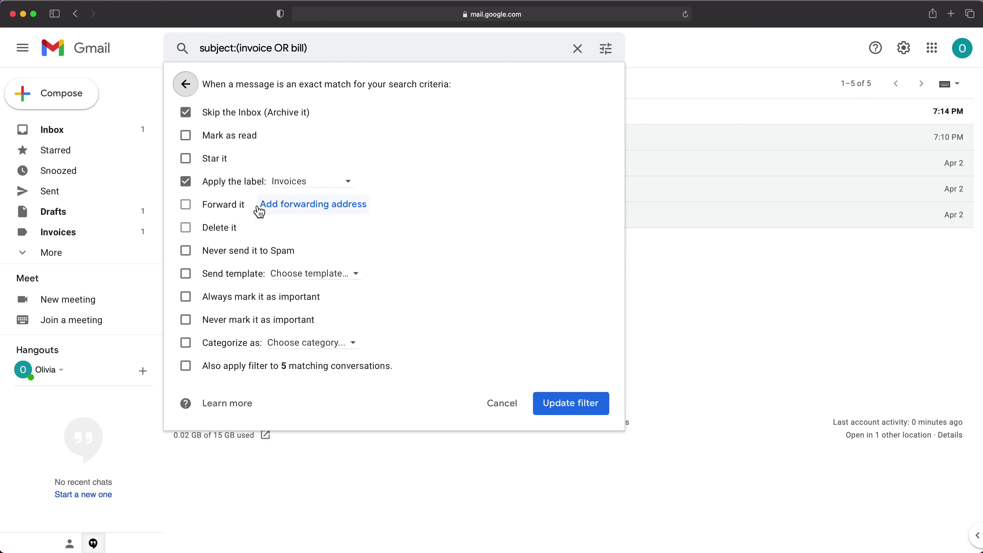
pyautogui.click(583, 409)
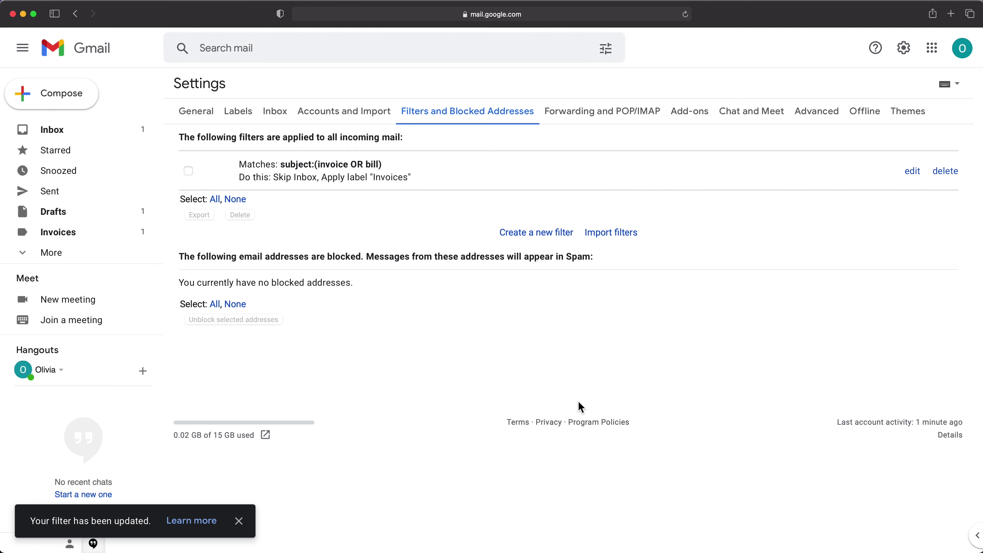
# Review the updated filter's subject criteria in the filter list.
pyautogui.moveTo(317, 167); pyautogui.dragTo(377, 165)
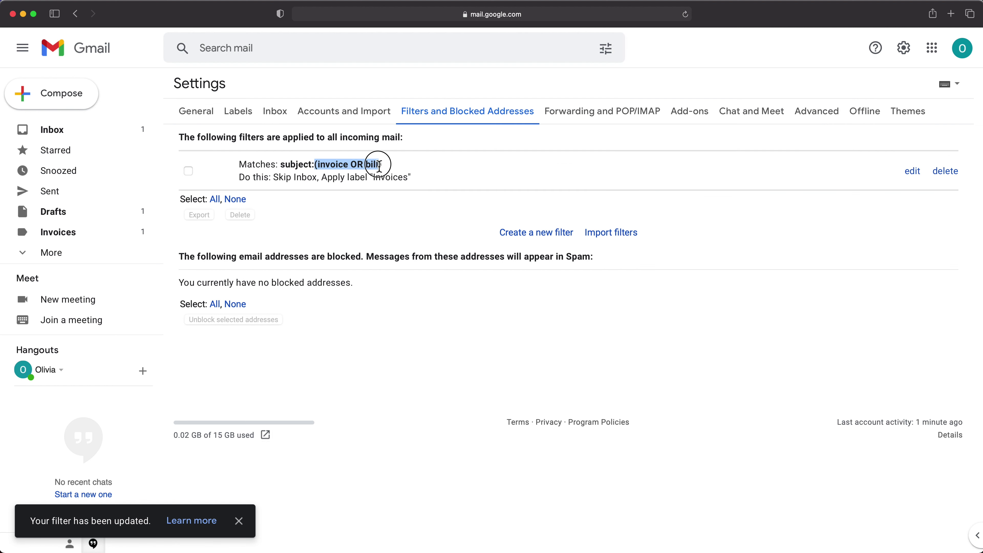
pyautogui.doubleClick(321, 166)
pyautogui.doubleClick(371, 165)
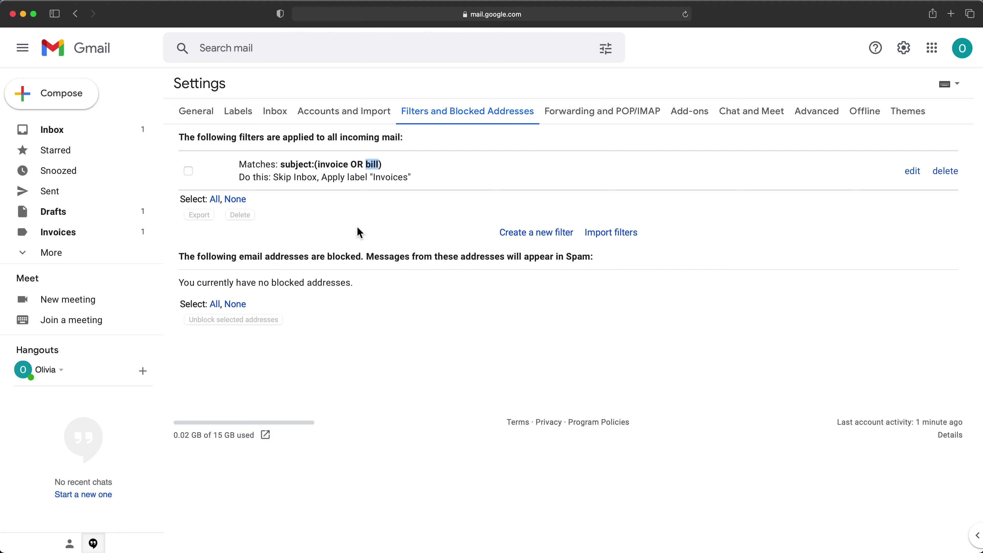
# From the Inbox, run an advanced search for mail whose subject matches "invoice attached OR bill".
pyautogui.click(68, 138)
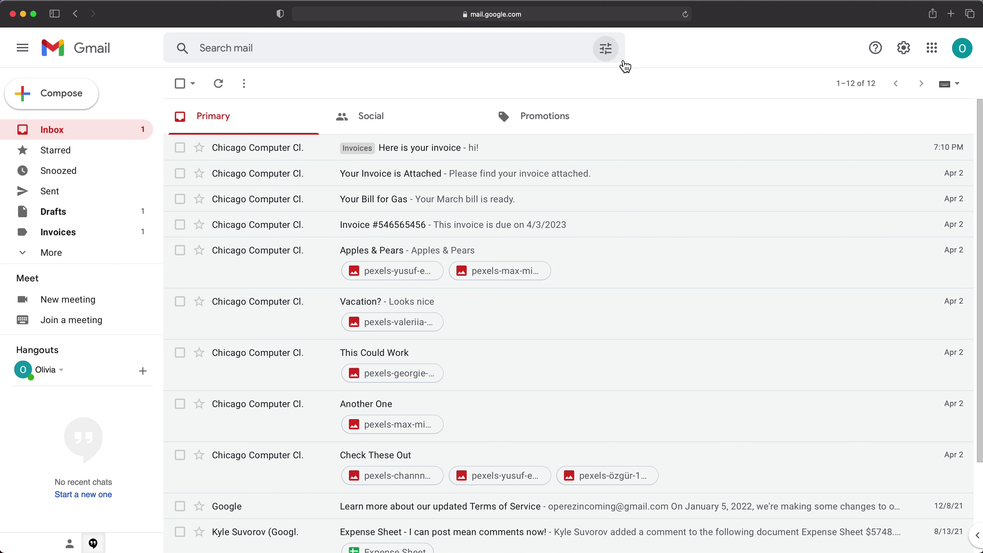
pyautogui.click(608, 53)
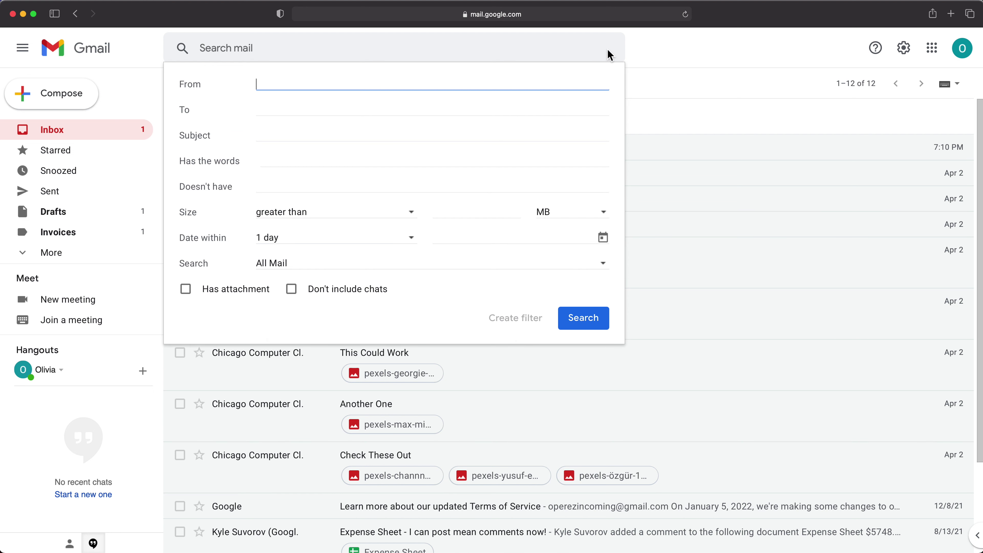
pyautogui.click(275, 136)
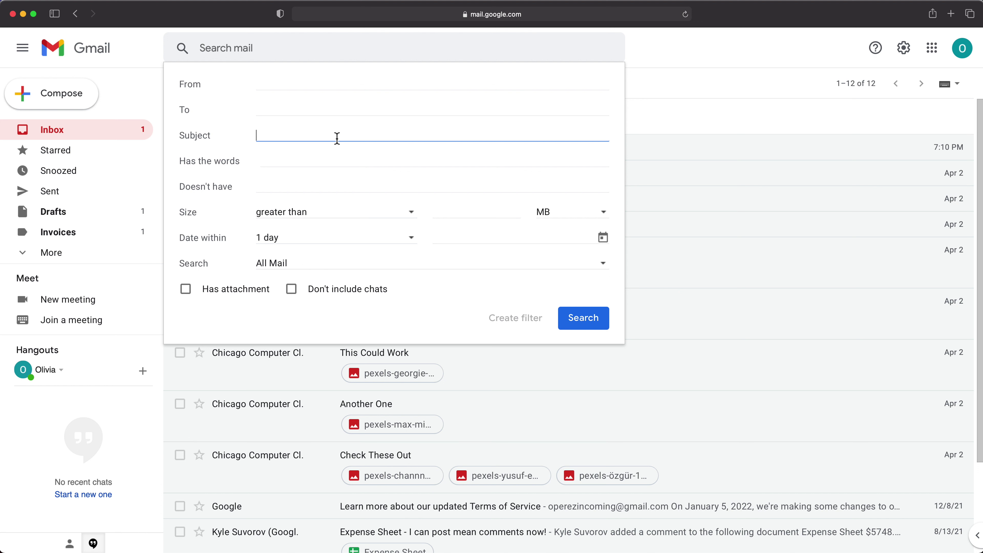
pyautogui.write('invoice attached')
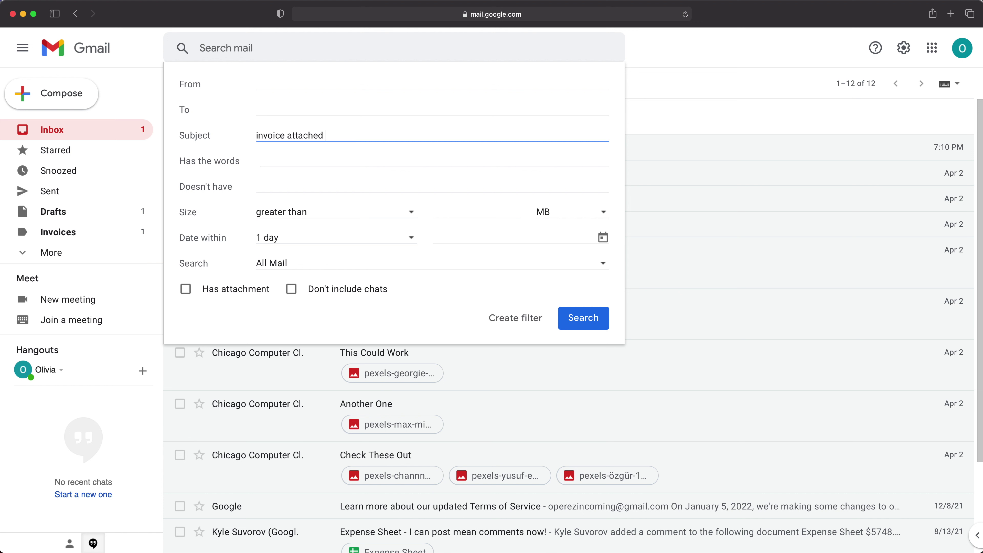
pyautogui.write(' OR bill')
pyautogui.click(595, 325)
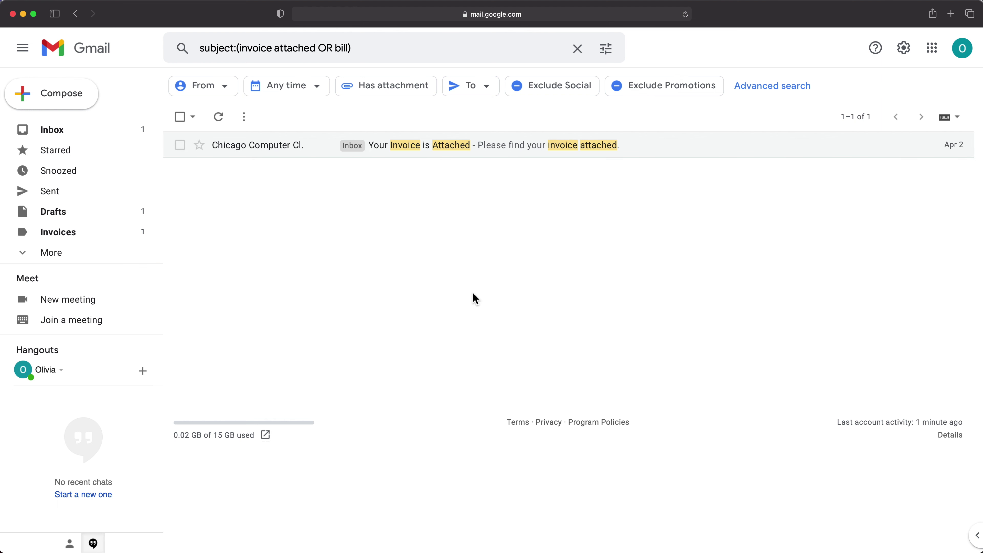
# Group "invoice attached" in its own parentheses and search for subject:((invoice attached) OR bill).
pyautogui.click(290, 50)
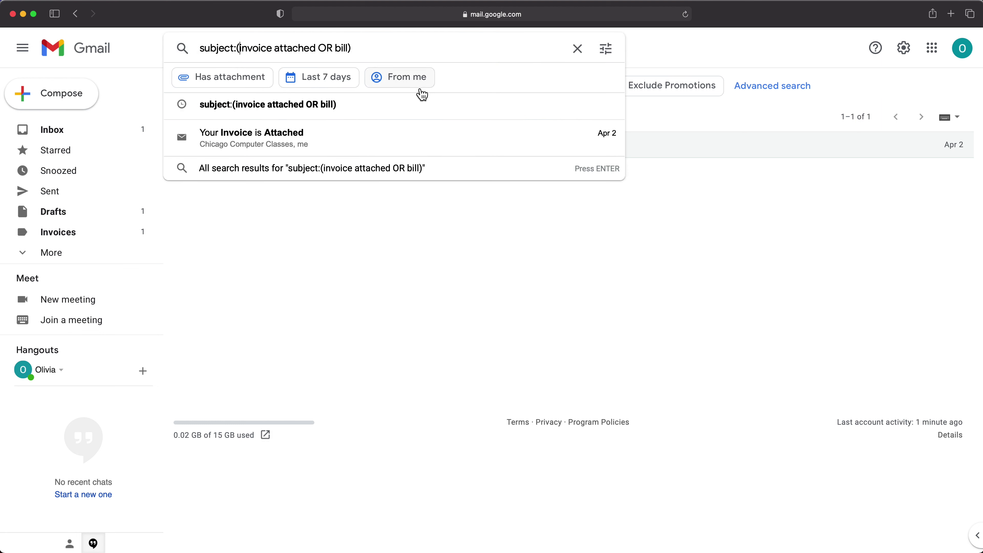
pyautogui.write('(')
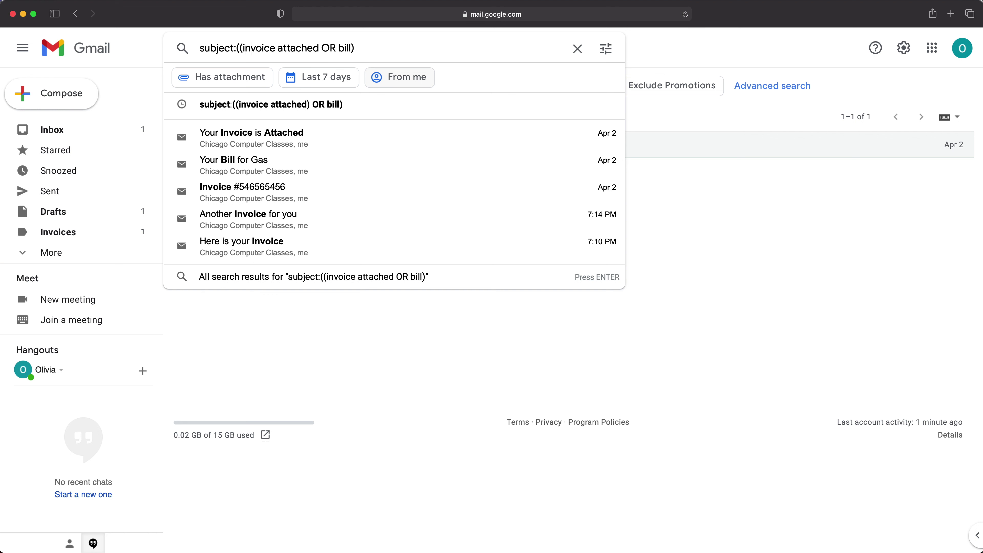
pyautogui.write(')')
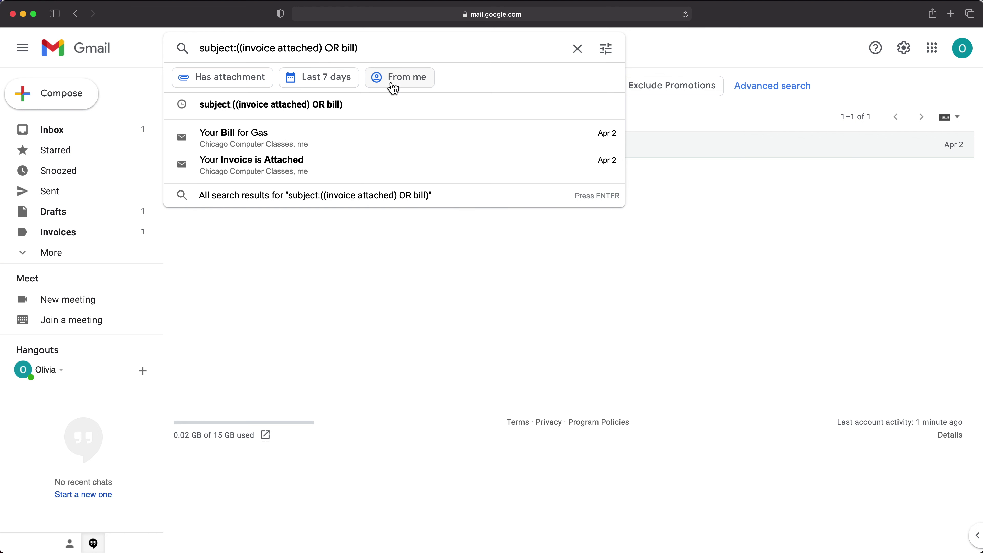
pyautogui.moveTo(322, 47); pyautogui.dragTo(240, 47)
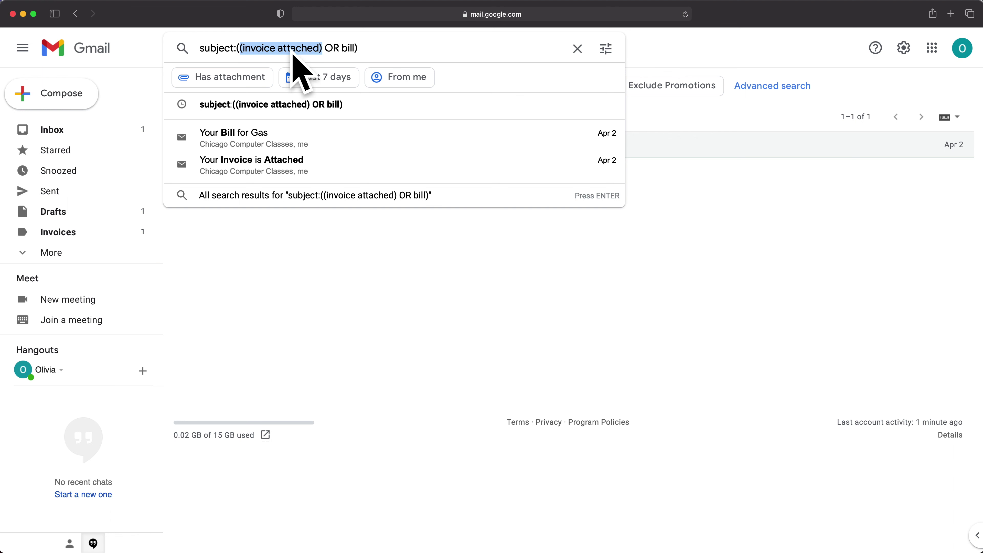
pyautogui.click(333, 48)
pyautogui.press('super+Right')
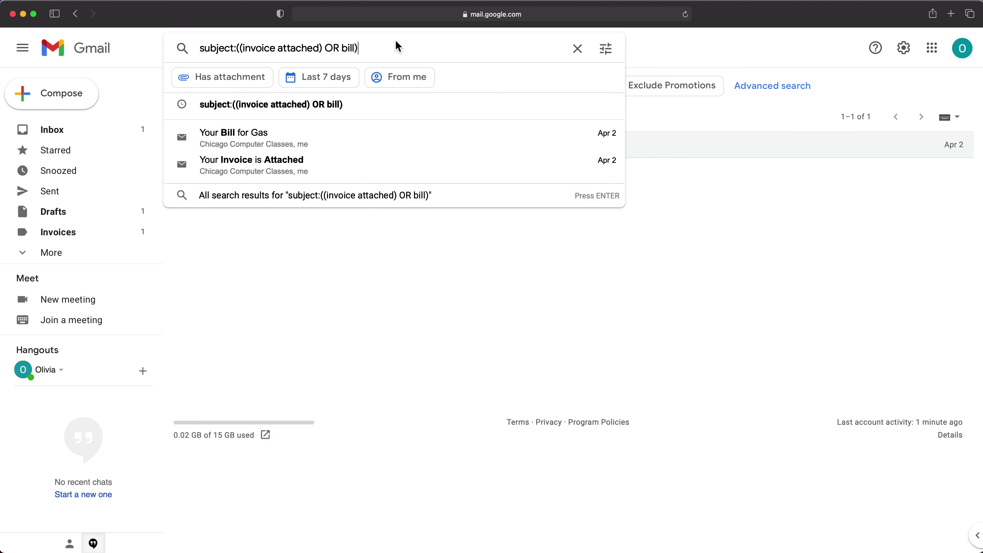
pyautogui.press('Return')
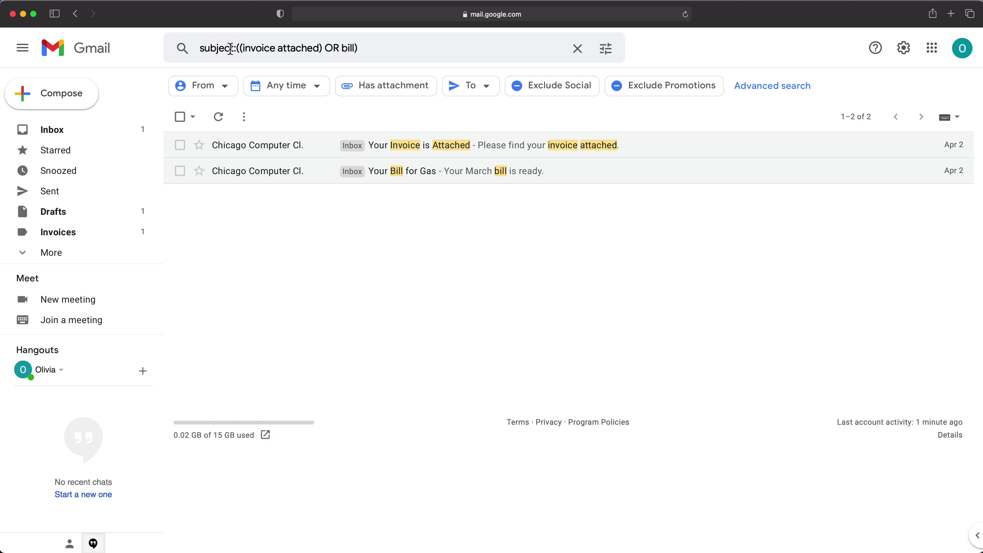
# Shorten "attached" to "attach" in the query and search for subject:((invoice attach) OR bill).
pyautogui.click(319, 51)
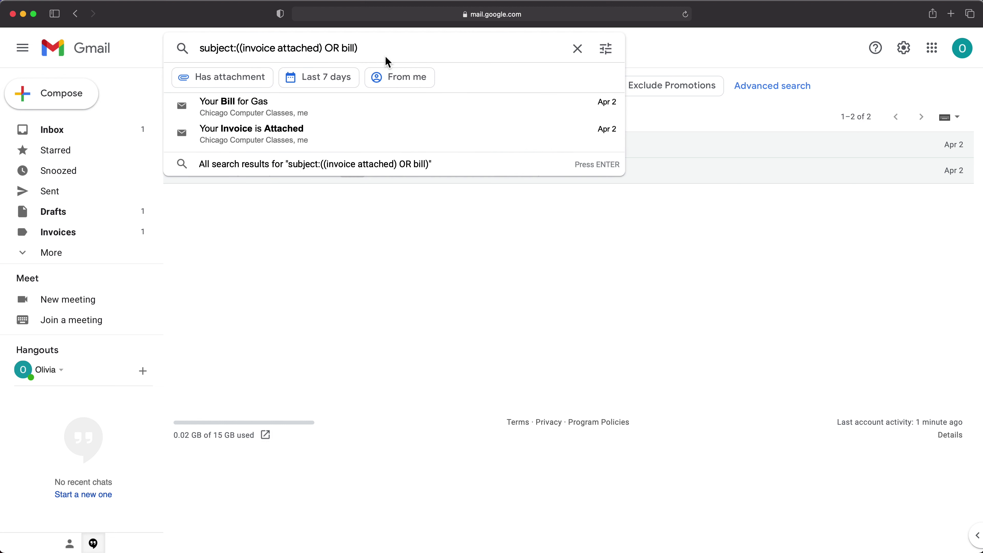
pyautogui.press('BackSpace')
pyautogui.press('BackSpace')
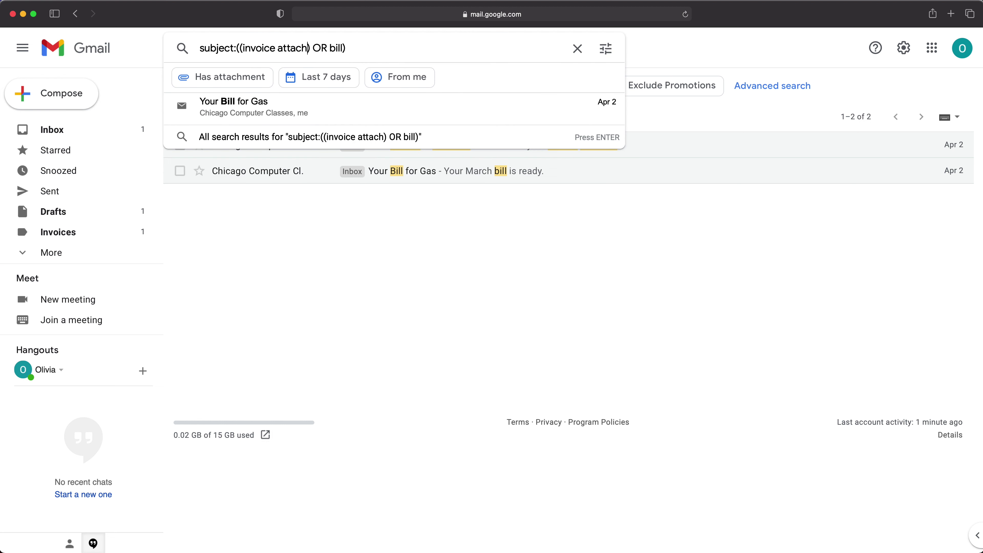
pyautogui.press('Return')
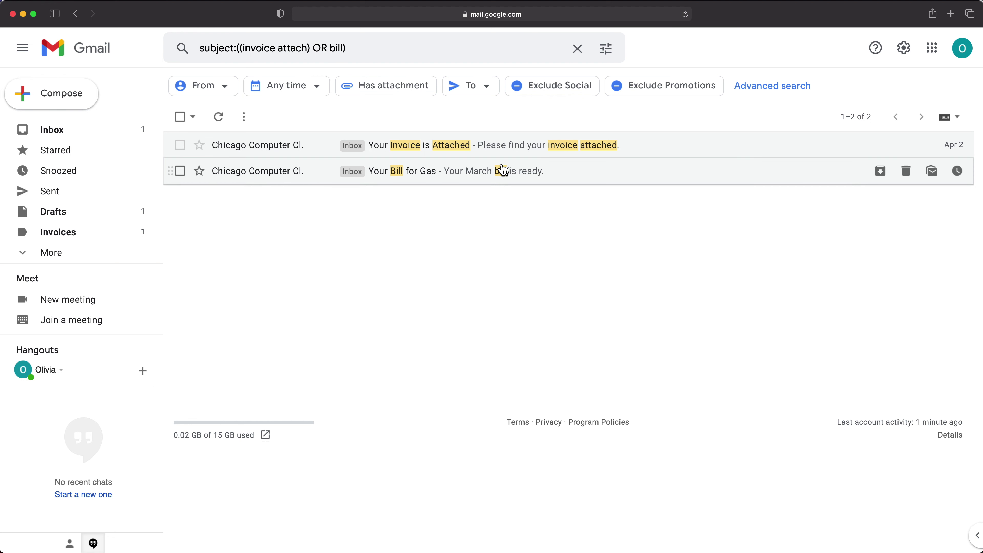
# Require the exact word "attach" with a plus sign and search for subject:((invoice +attach) OR bill).
pyautogui.click(279, 51)
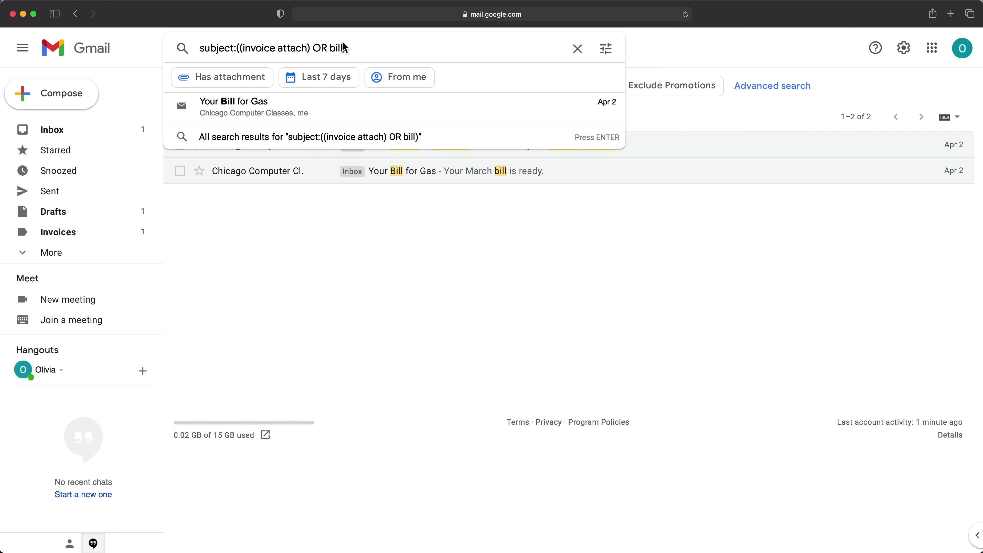
pyautogui.write('+')
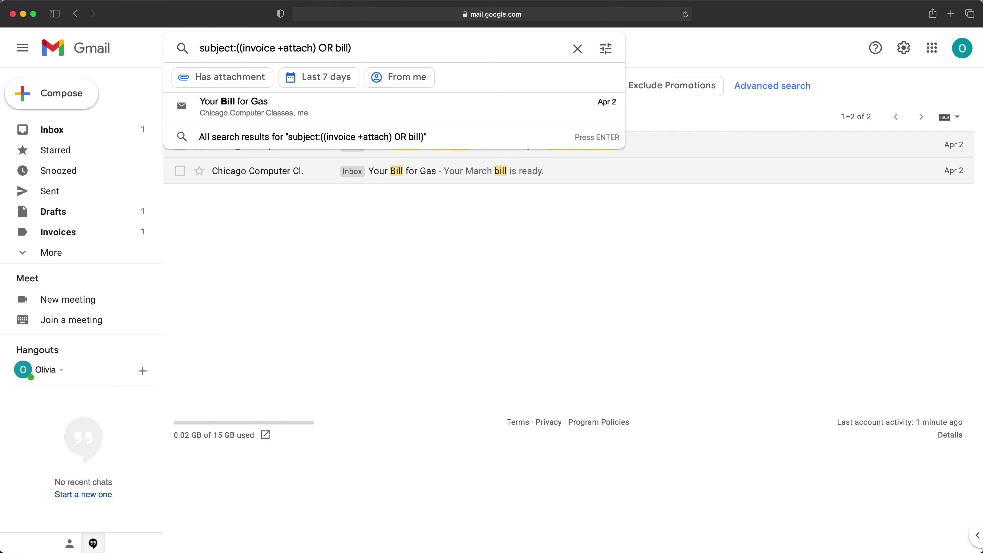
pyautogui.press('Return')
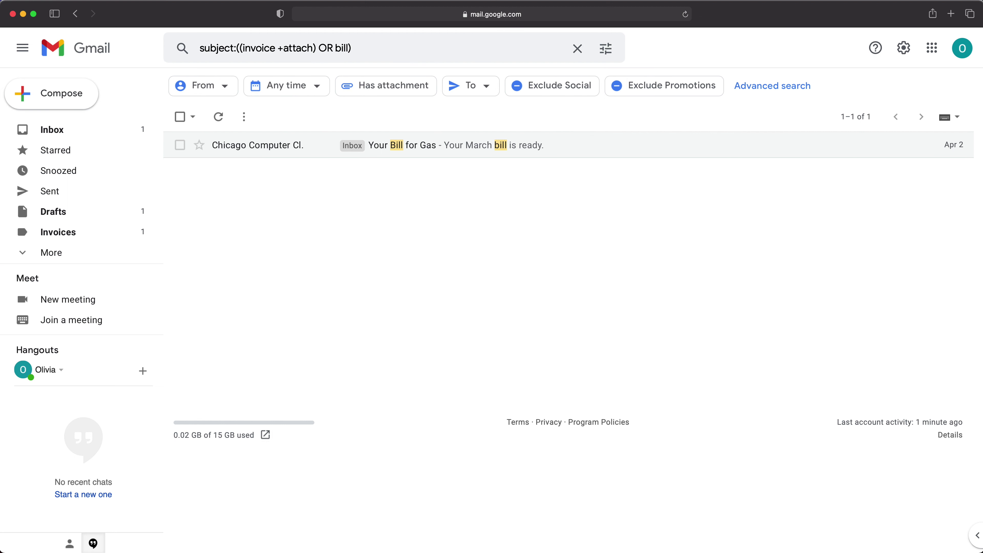
# Extend the exact-match word to "+attached" and search for subject:((invoice +attached) OR bill).
pyautogui.click(311, 50)
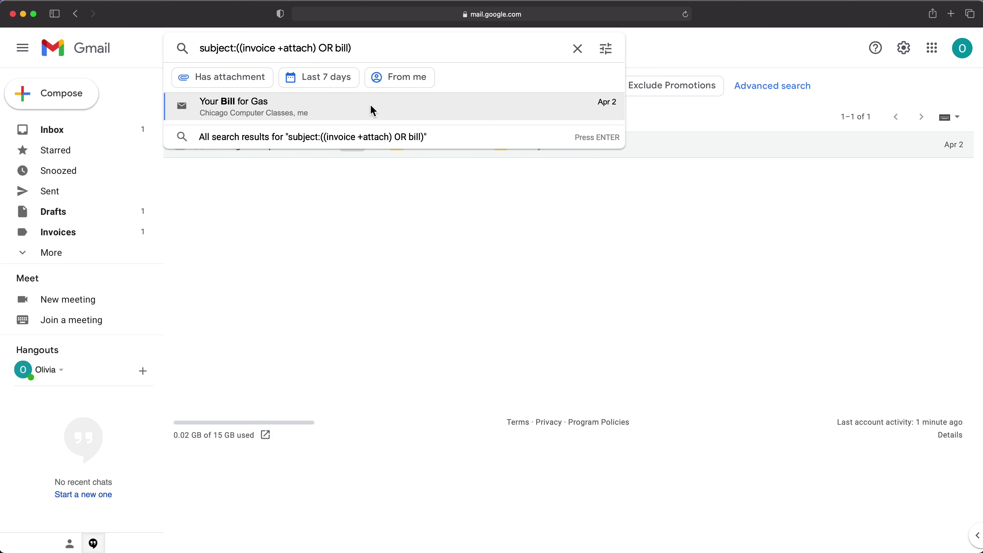
pyautogui.write('ed')
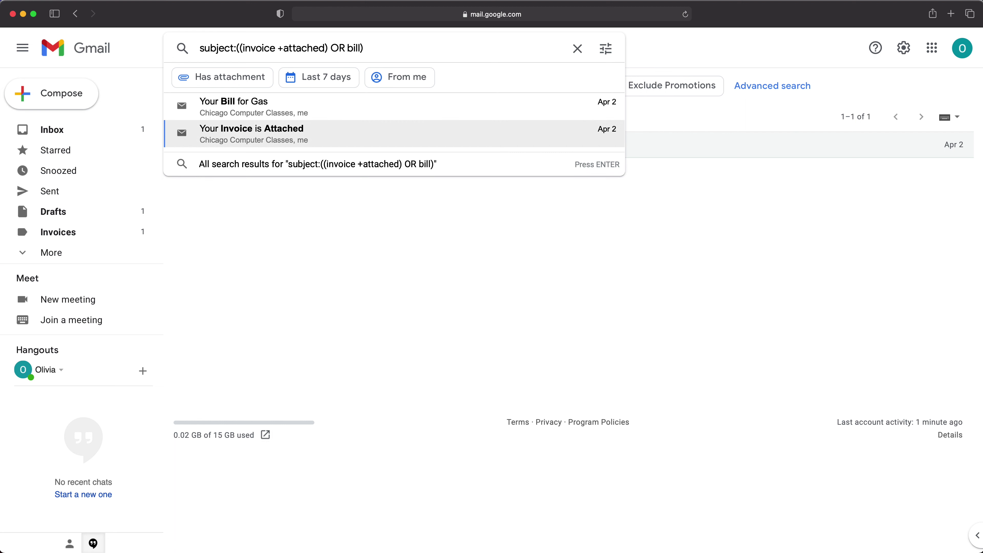
pyautogui.click(457, 52)
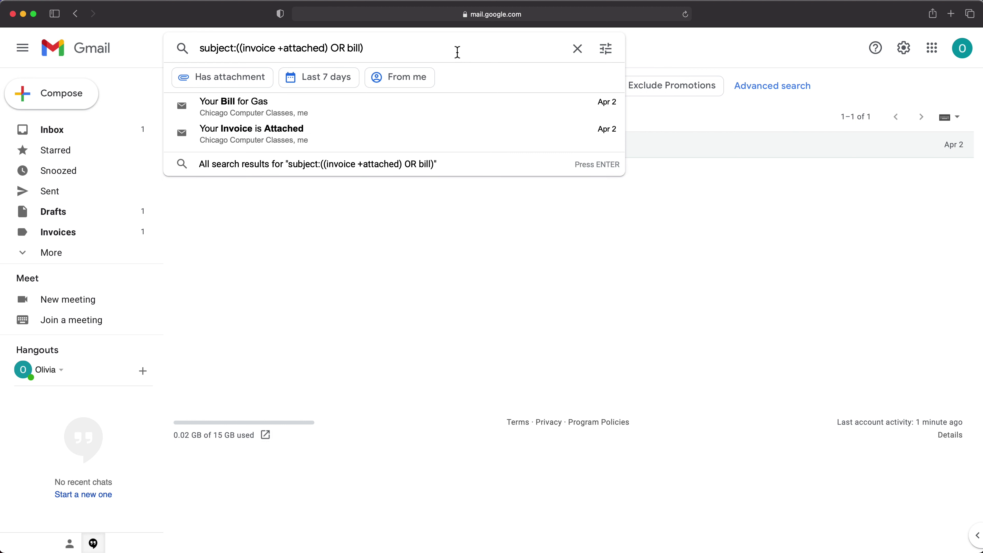
pyautogui.press('Return')
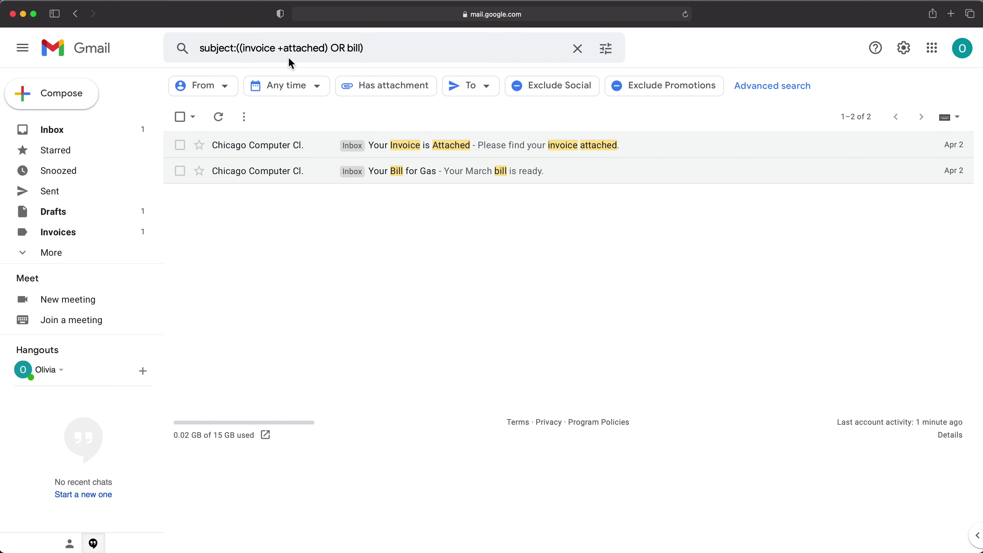
# Make "invoice" an exact match as well and search for subject:((+invoice +attached) OR bill).
pyautogui.click(243, 48)
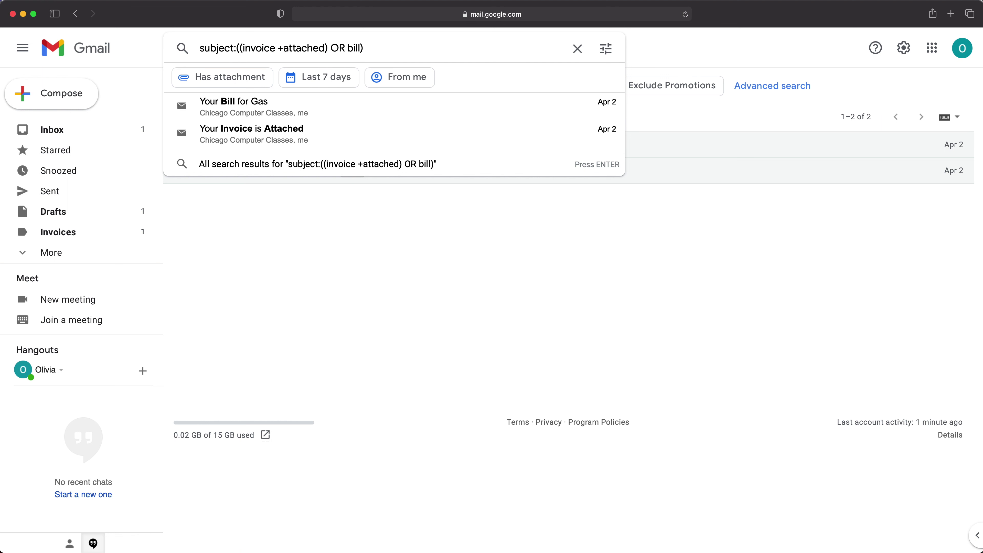
pyautogui.write('+')
pyautogui.press('Return')
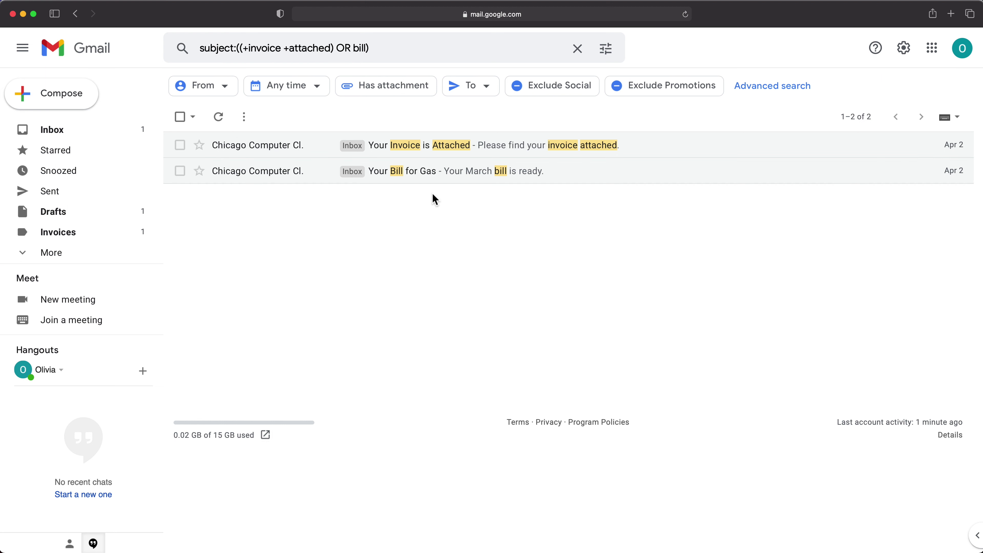
# Replace the single word "bill" with the group (bill gas) and search for subject:((+invoice +attached) OR (bill gas)).
pyautogui.click(355, 48)
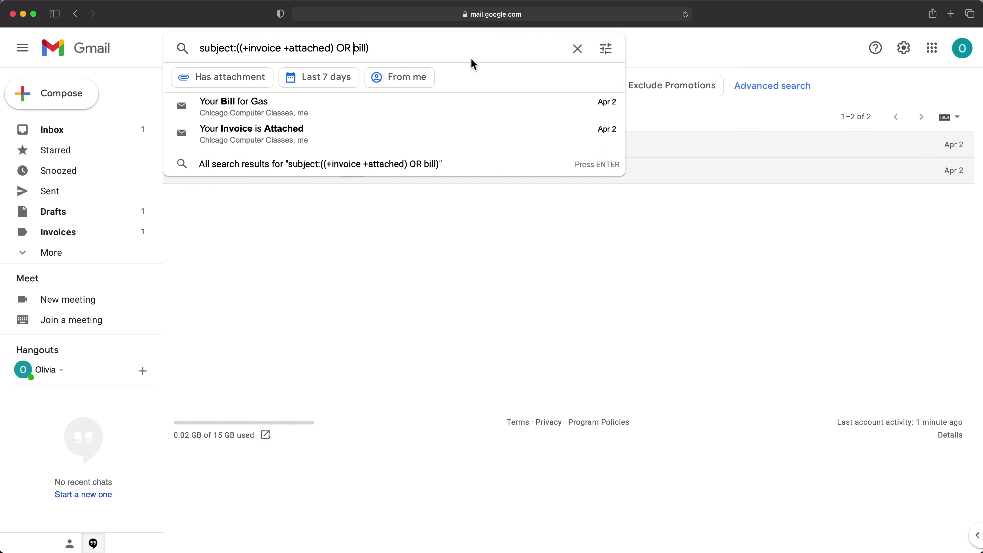
pyautogui.write('(')
pyautogui.press('Right')
pyautogui.press('Right')
pyautogui.press('Right')
pyautogui.press('Right')
pyautogui.write(')')
pyautogui.write(' gas')
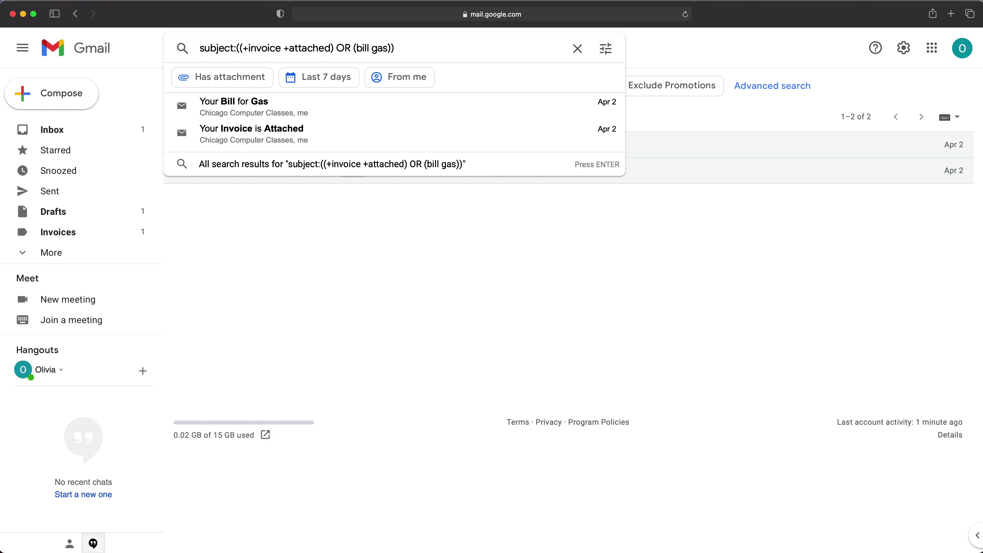
pyautogui.press('Return')
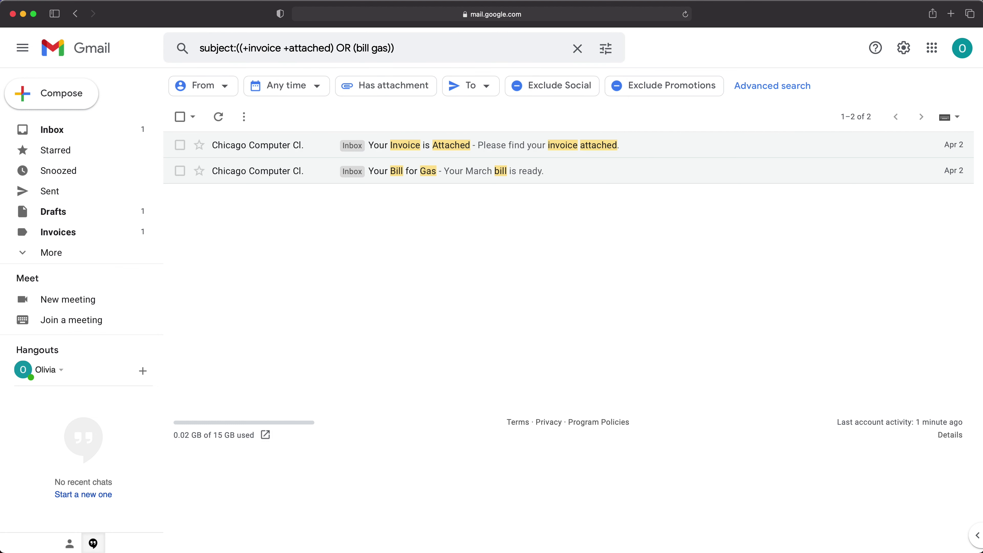
# Make "bill" an exact match and search for subject:((+invoice +attached) OR (+bill gas)).
pyautogui.click(361, 50)
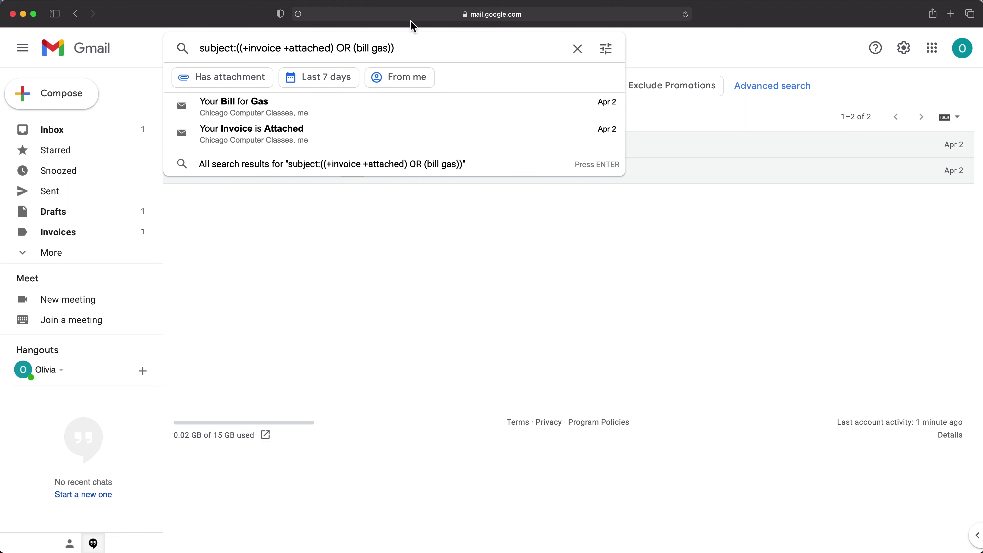
pyautogui.write('+')
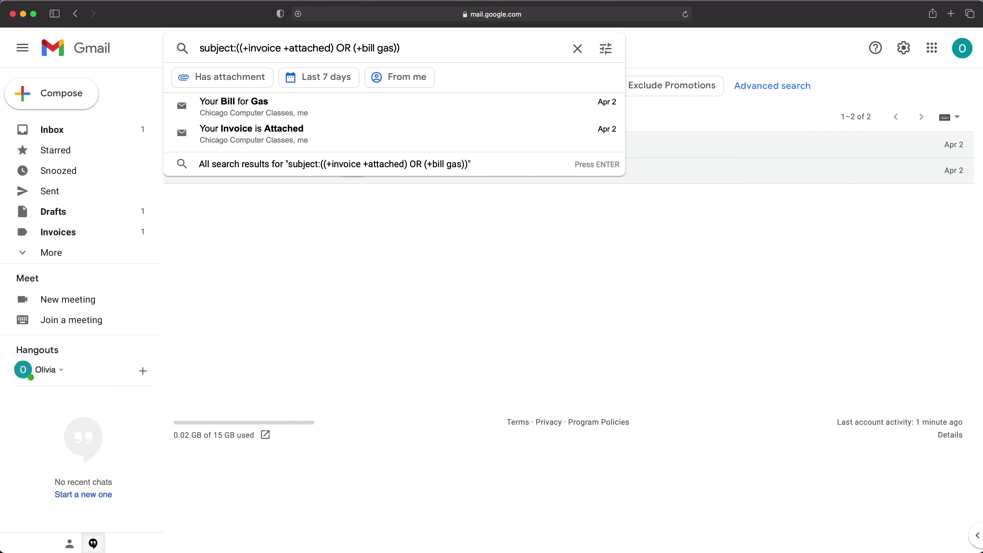
pyautogui.press('Return')
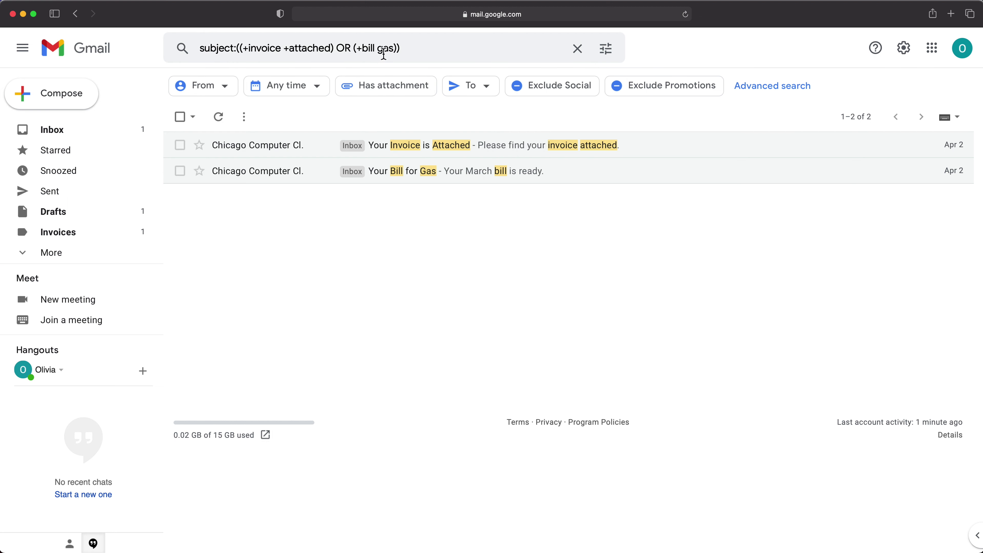
# Add a third alternative group and search for subject:((+invoice +attached) OR (+bill gas) OR (invoice)).
pyautogui.click(400, 49)
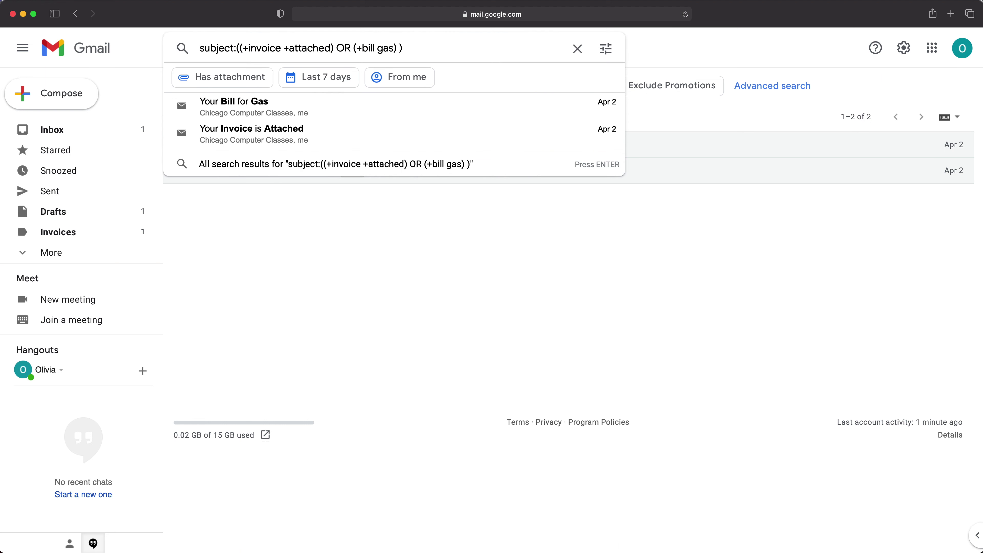
pyautogui.write('OR ')
pyautogui.write('invice')
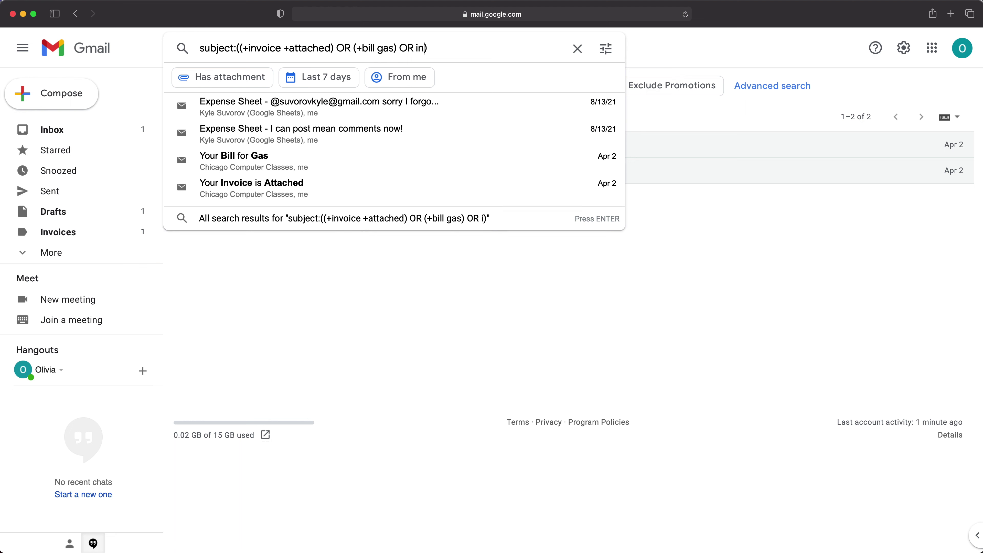
pyautogui.press('BackSpace')
pyautogui.press('BackSpace')
pyautogui.press('BackSpace')
pyautogui.press('BackSpace')
pyautogui.press('BackSpace')
pyautogui.press('BackSpace')
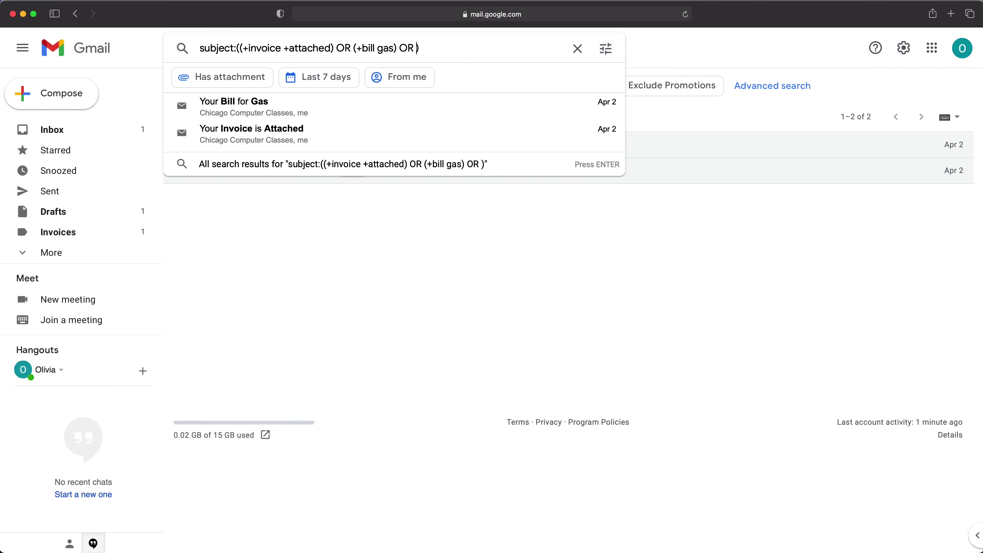
pyautogui.write('()invoice')
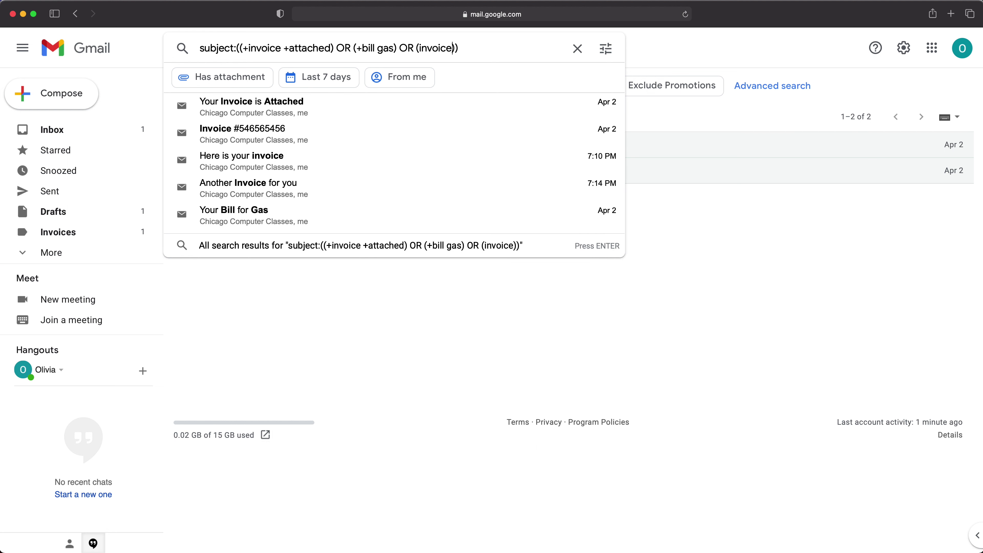
pyautogui.press('Return')
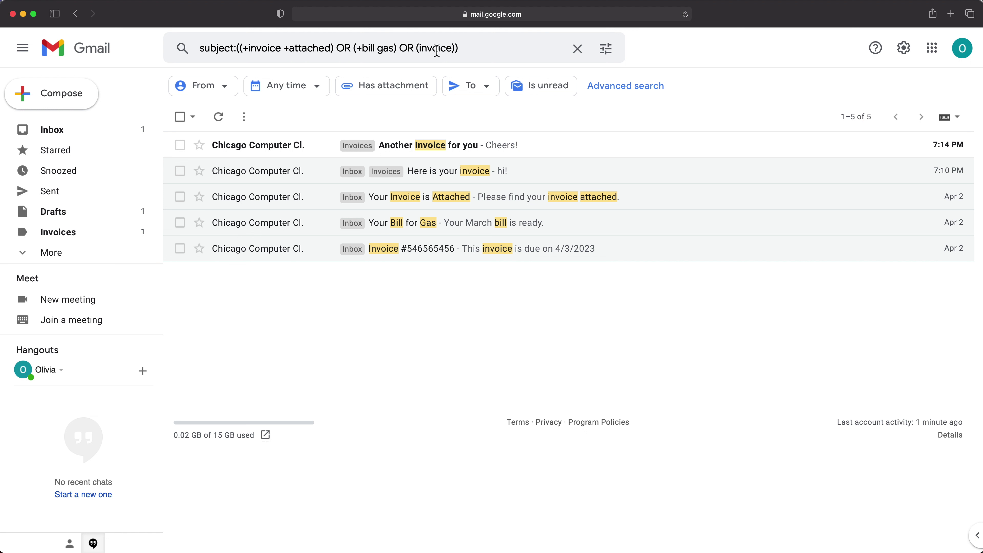
# Add "you" to the third group and search for subject:((+invoice +attached) OR (+bill gas) OR (invoice you)).
pyautogui.click(451, 48)
pyautogui.write('you')
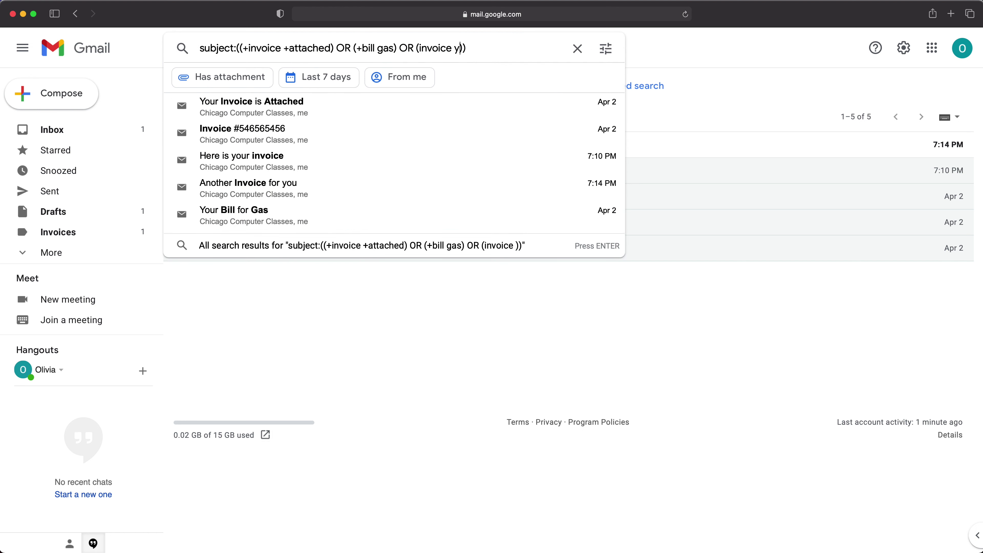
pyautogui.press('Return')
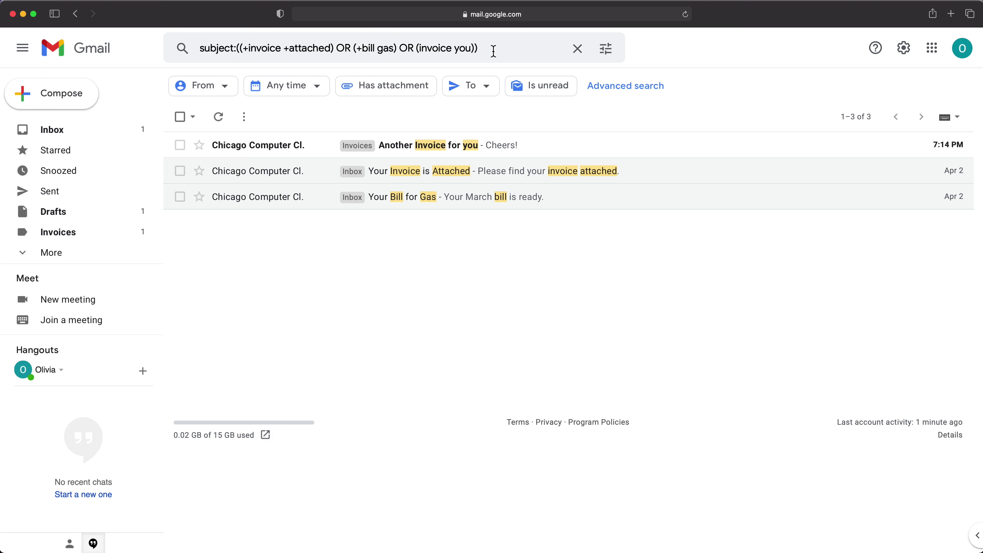
# Copy the whole search query subject:((+invoice +attached) OR (+bill gas) OR (invoice you)) to the clipboard.
pyautogui.moveTo(487, 48); pyautogui.dragTo(215, 38)
pyautogui.press('super+c')
pyautogui.rightClick(255, 44)
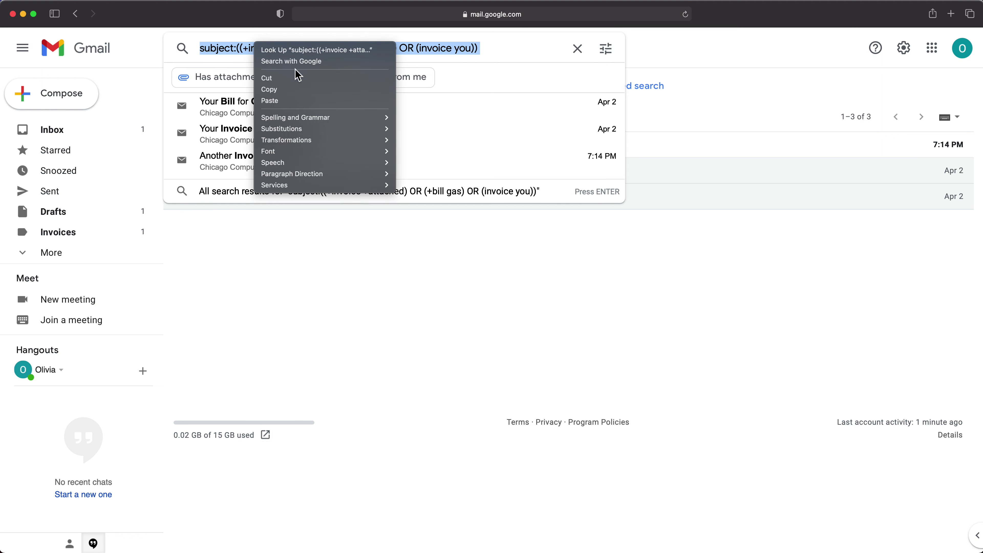
pyautogui.click(321, 90)
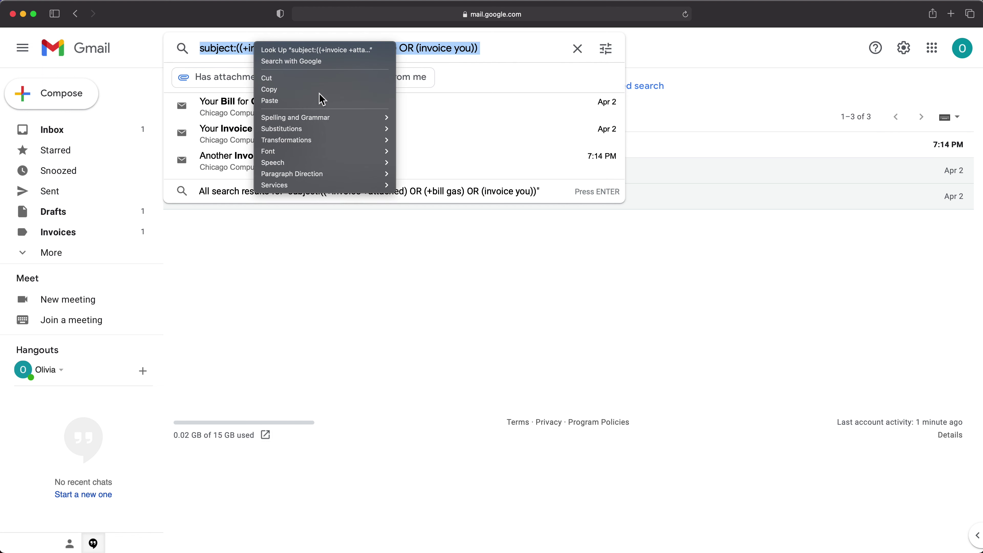
pyautogui.click(720, 55)
# Go to the Filters and Blocked Addresses settings and locate the existing filter that matches subject:(invoice OR bill).
pyautogui.click(904, 50)
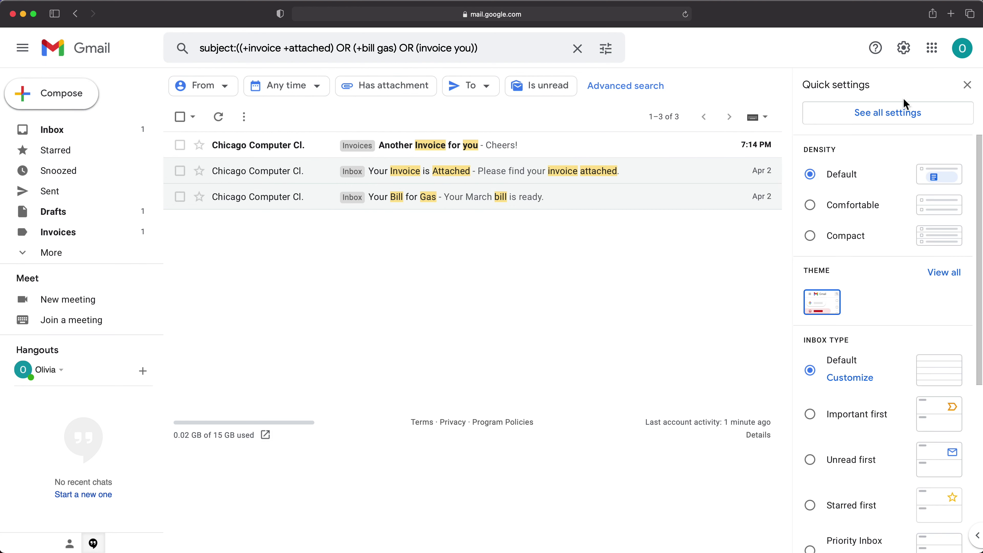
pyautogui.click(892, 116)
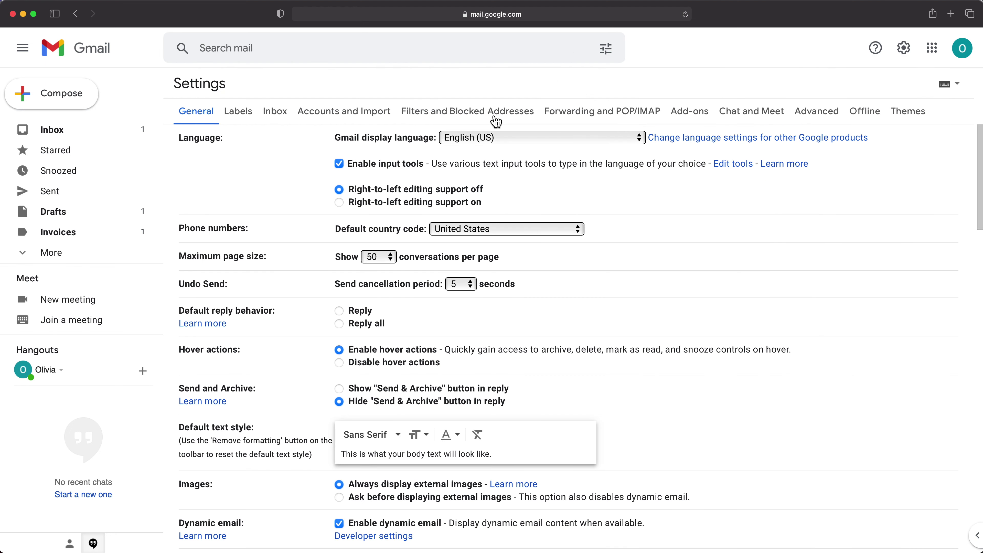
pyautogui.click(492, 116)
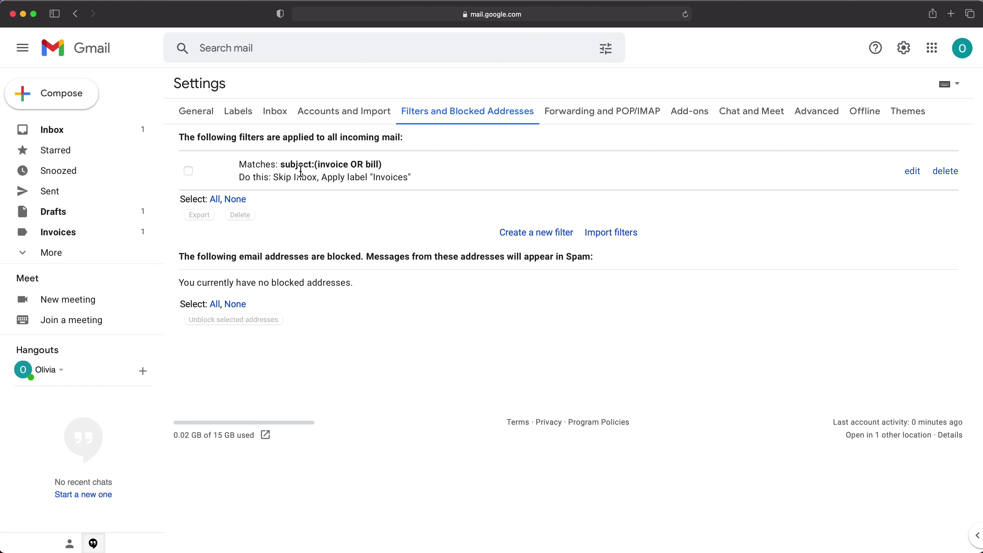
pyautogui.moveTo(285, 165); pyautogui.dragTo(378, 165)
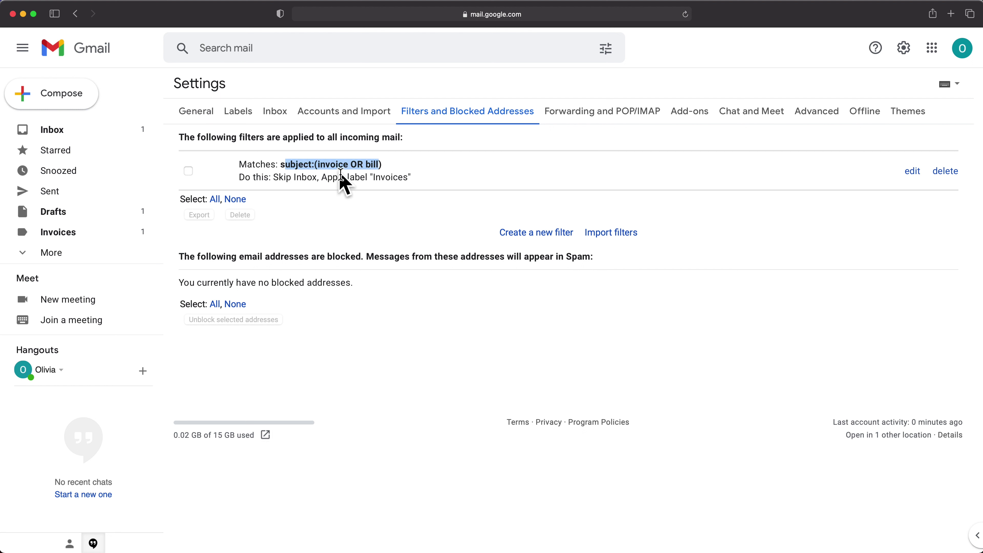
pyautogui.click(816, 179)
# Edit the invoice OR bill filter and replace its subject criterion with the copied search query.
pyautogui.click(914, 171)
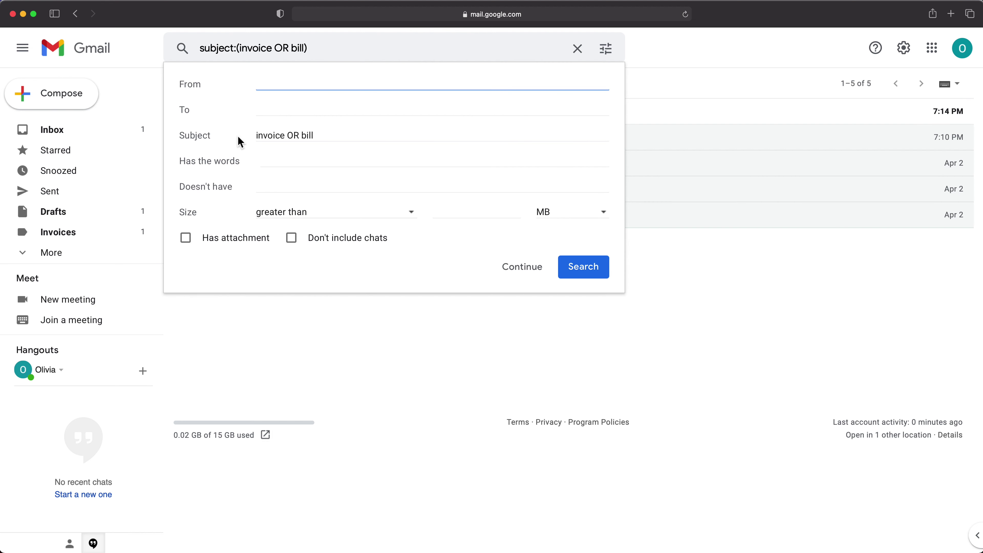
pyautogui.click(328, 139)
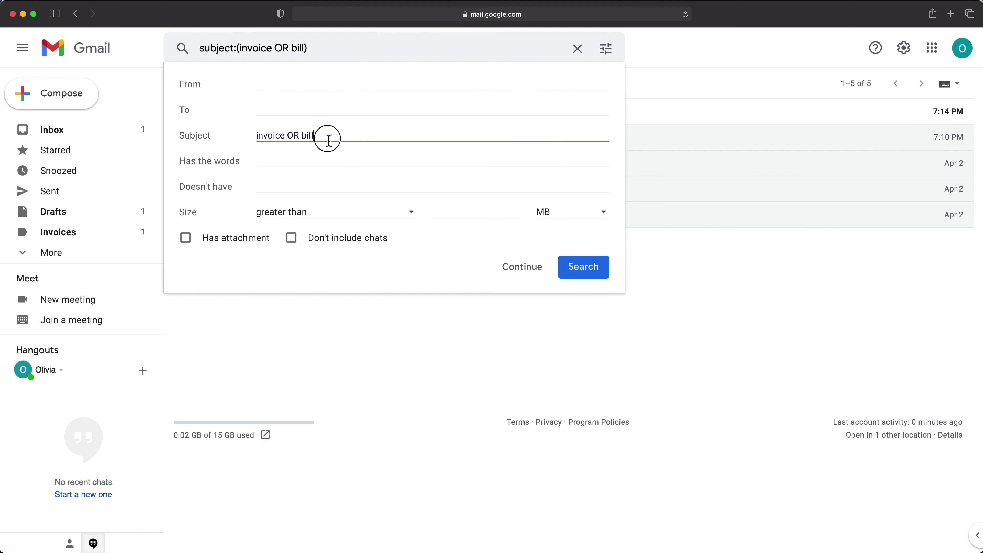
pyautogui.moveTo(328, 139); pyautogui.dragTo(230, 141)
pyautogui.press('super+v')
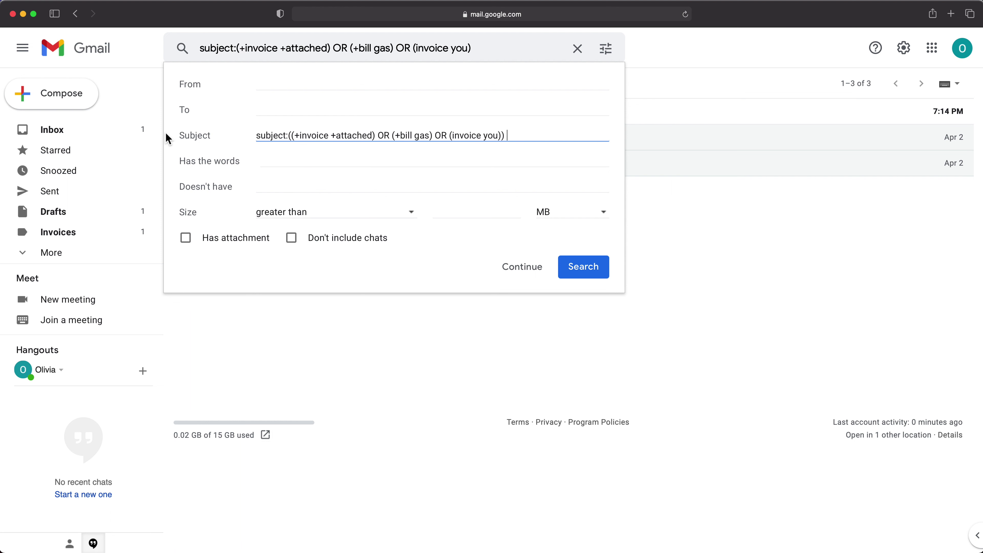
# Remove the redundant "subject:" prefix from the filter's subject criterion and update the filter with its existing actions.
pyautogui.click(287, 136)
pyautogui.moveTo(286, 137); pyautogui.dragTo(248, 137)
pyautogui.press('BackSpace')
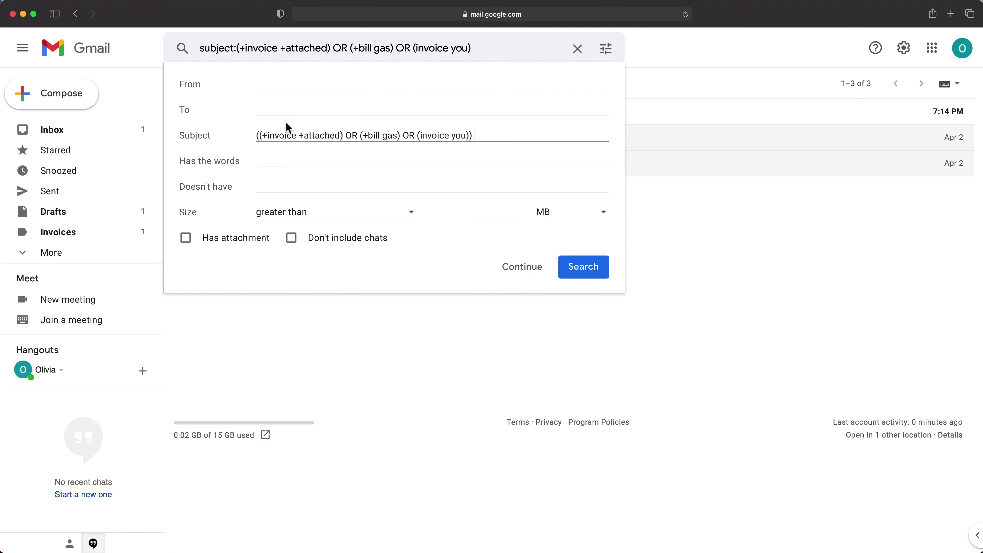
pyautogui.click(523, 268)
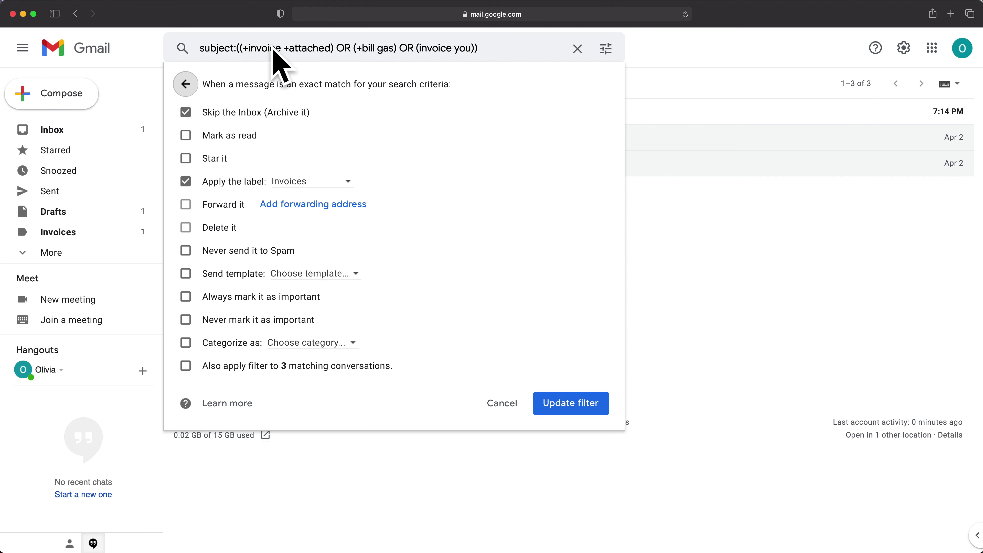
pyautogui.click(593, 405)
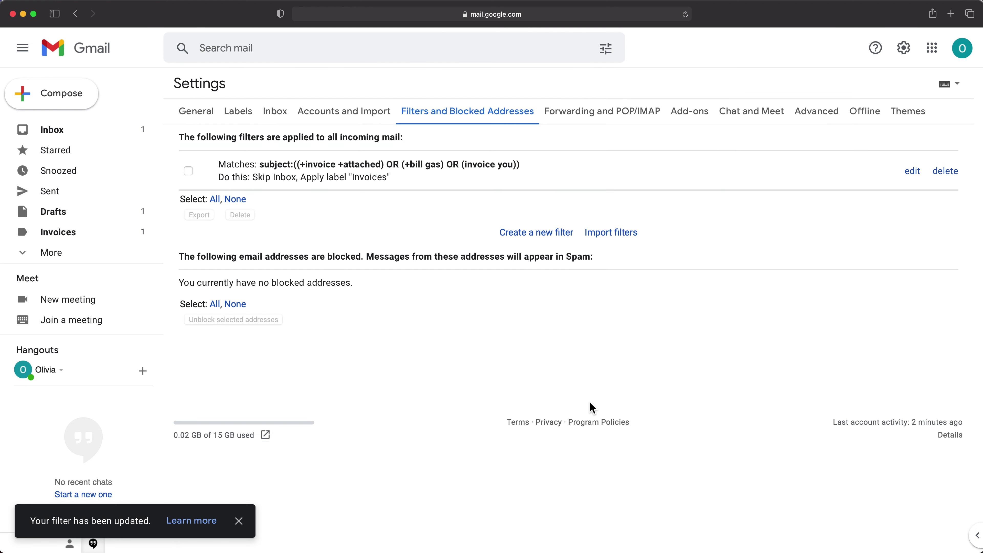
pyautogui.moveTo(298, 165); pyautogui.dragTo(531, 168)
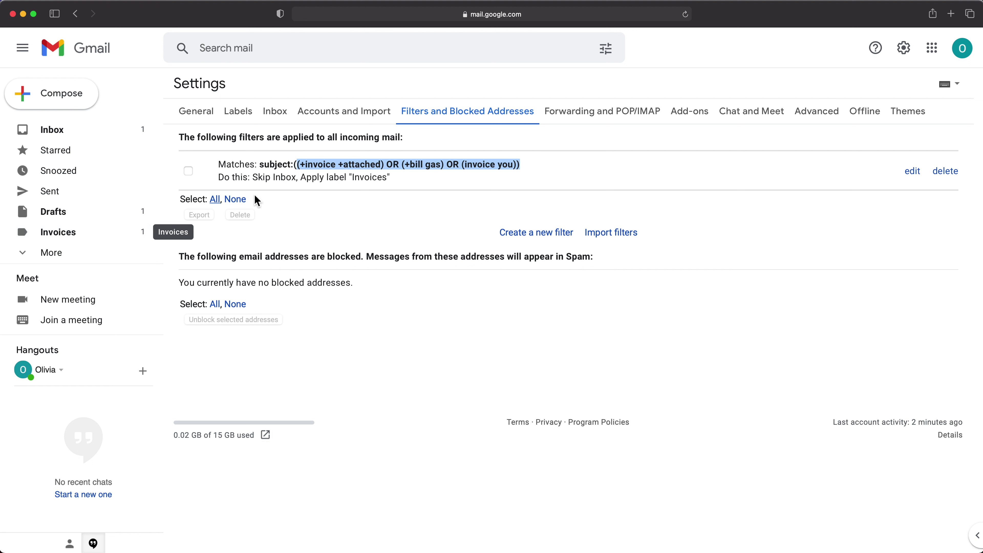
pyautogui.click(464, 147)
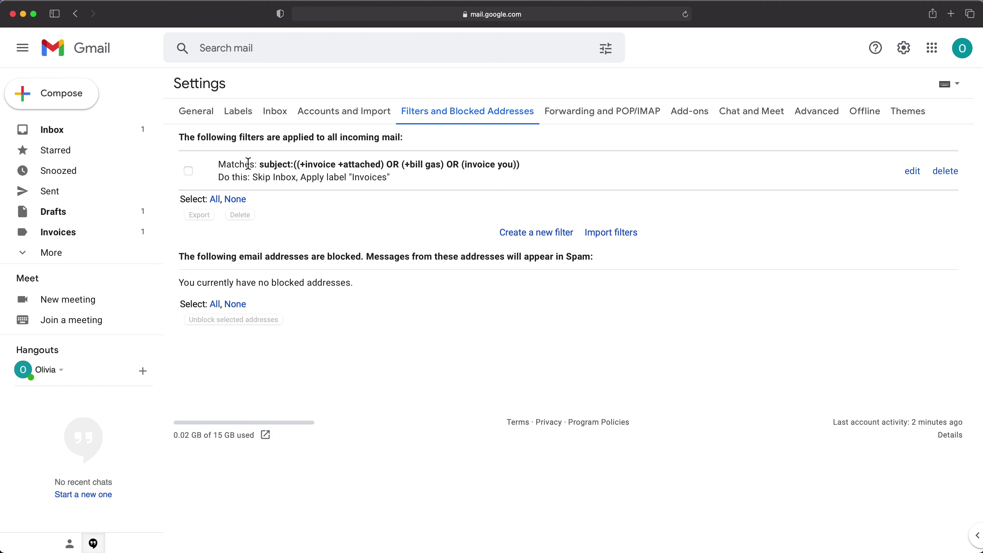
pyautogui.moveTo(240, 166); pyautogui.dragTo(470, 171)
pyautogui.click(471, 171)
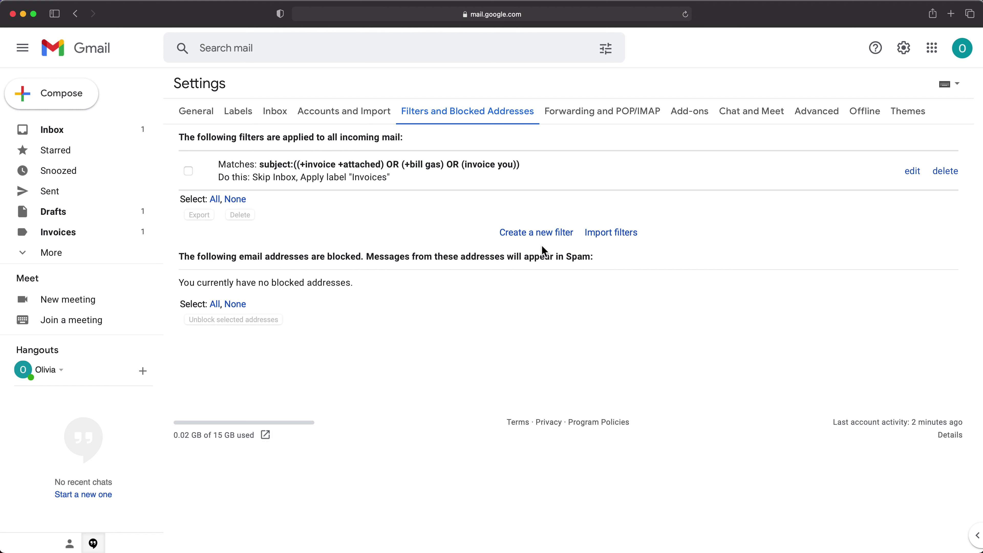